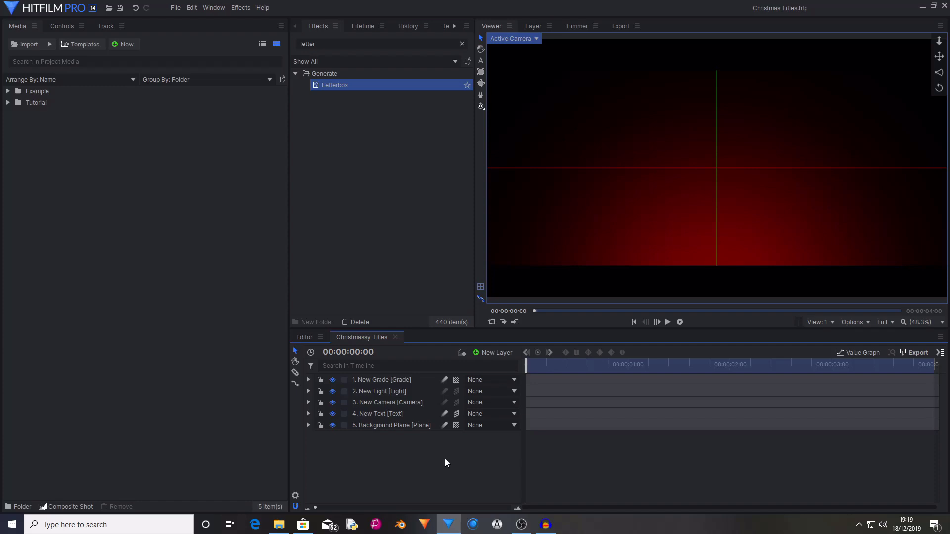
Step: Create a new composite shot named 'Titles'
{"action": "left_click", "coordinate": [123, 43]}
{"action": "left_click", "coordinate": [146, 55]}
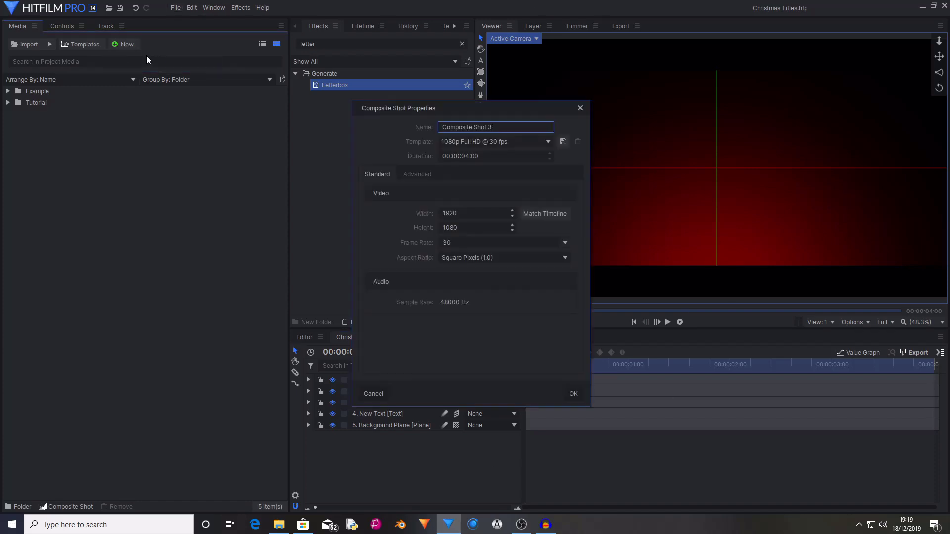
{"action": "left_click_drag", "start_coordinate": [495, 127], "coordinate": [401, 123]}
{"action": "key", "text": "BackSpace"}
{"action": "type", "text": "Titles"}
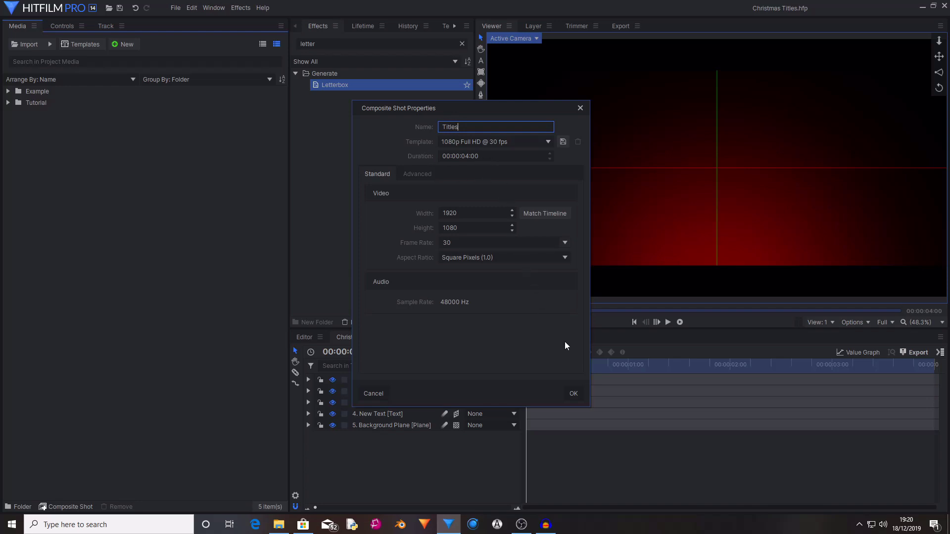
{"action": "left_click", "coordinate": [574, 394]}
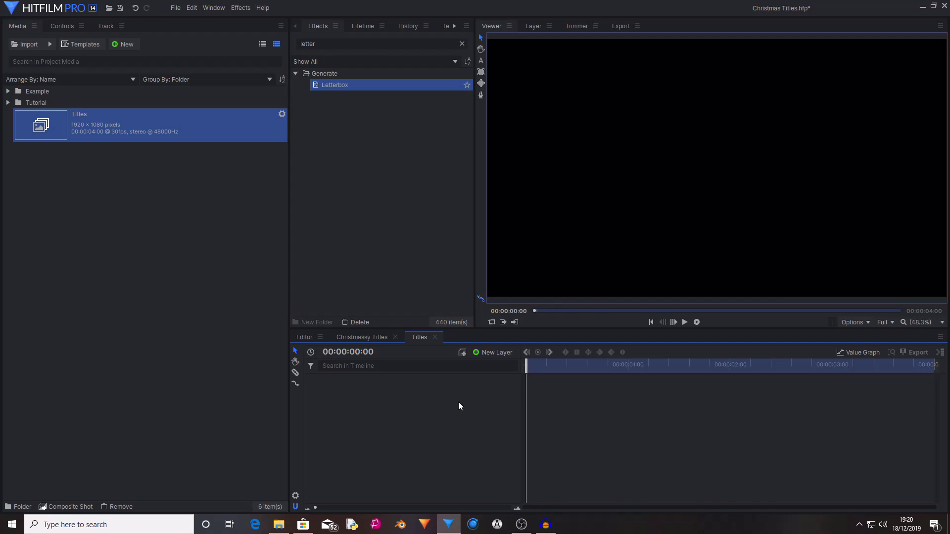
Step: Add a plane layer named 'Plane 01' to the shot
{"action": "left_click", "coordinate": [495, 354]}
{"action": "left_click", "coordinate": [497, 361]}
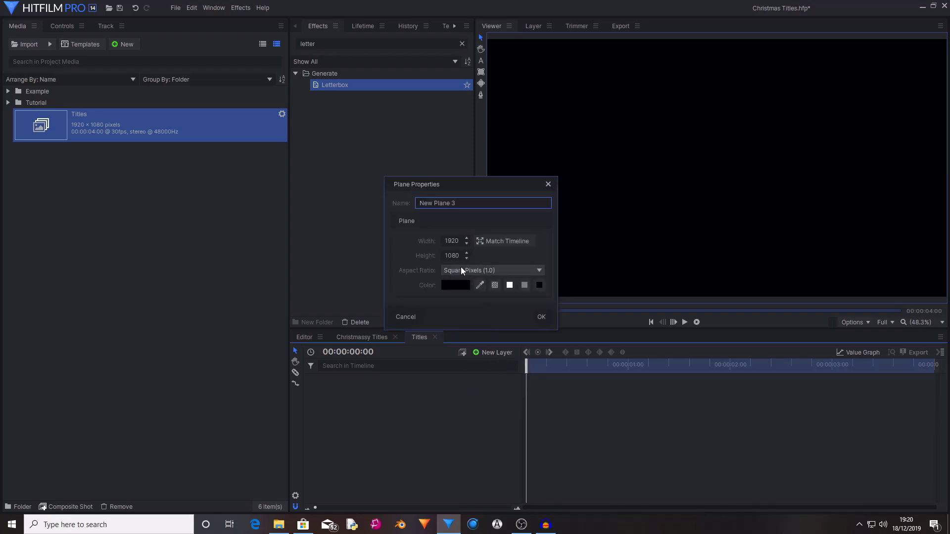
{"action": "left_click_drag", "start_coordinate": [463, 208], "coordinate": [378, 207]}
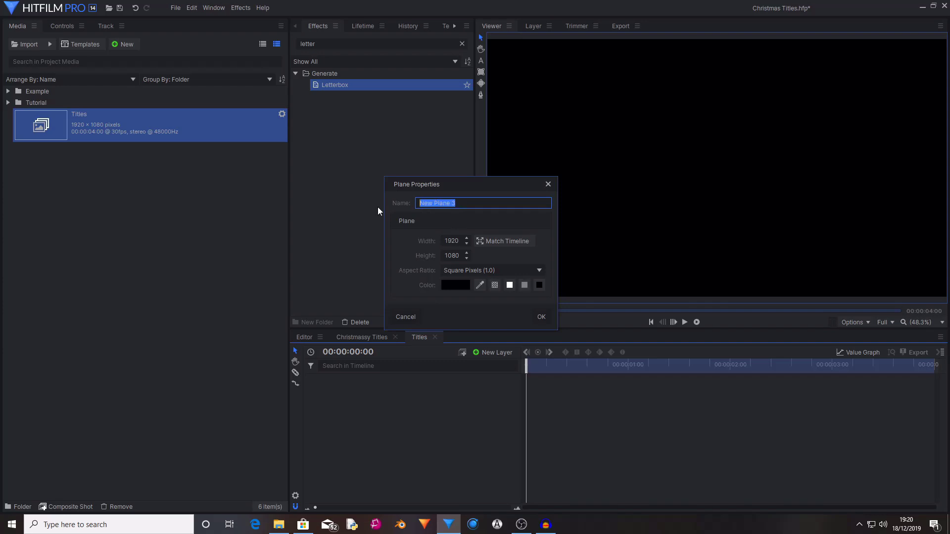
{"action": "key", "text": "BackSpace"}
{"action": "type", "text": "Plane 01"}
{"action": "key", "text": "Return"}
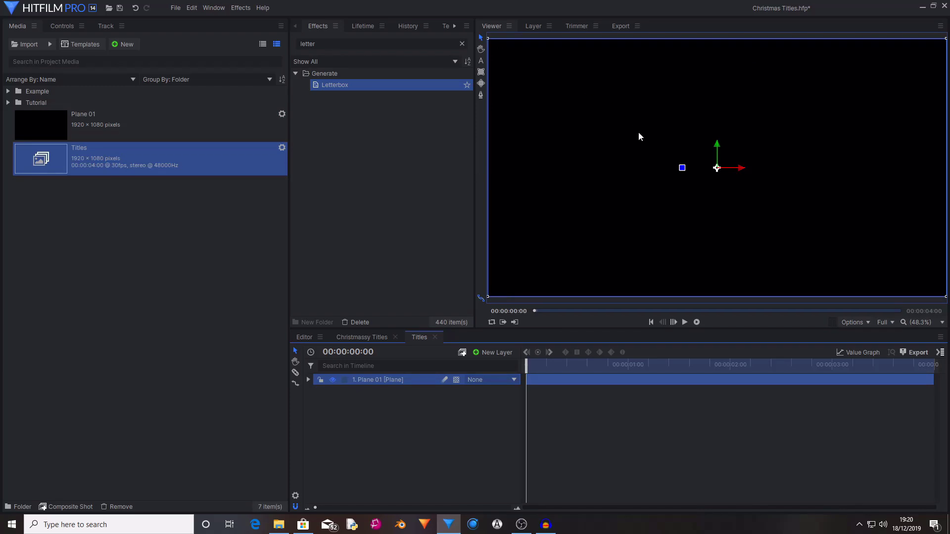
Step: Find the Radial Gradient effect and apply it to Plane 01
{"action": "left_click", "coordinate": [368, 45]}
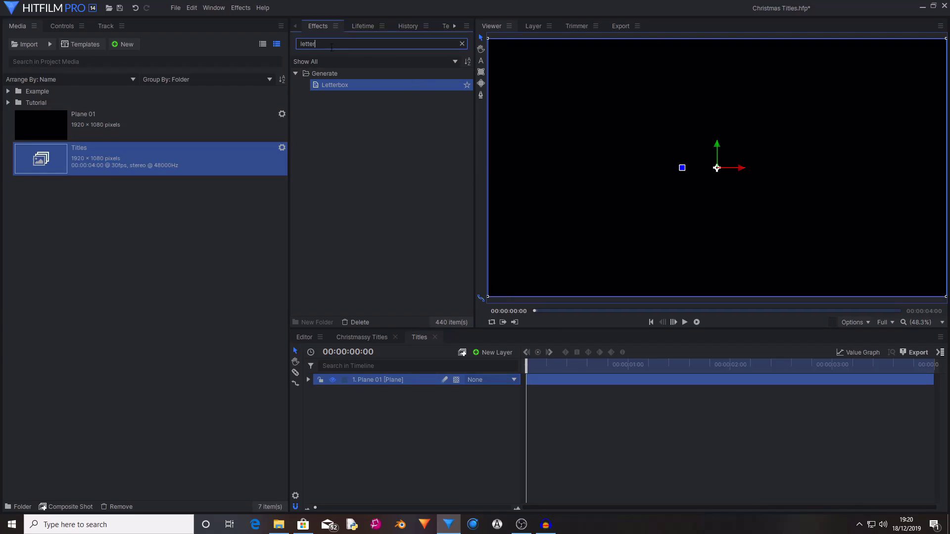
{"action": "key", "text": "ctrl+a"}
{"action": "key", "text": "BackSpace"}
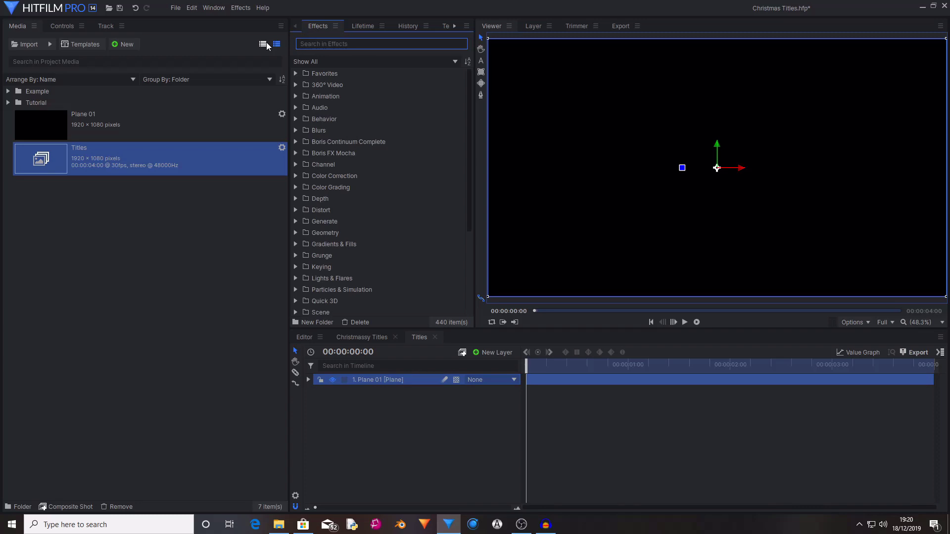
{"action": "type", "text": "Radial"}
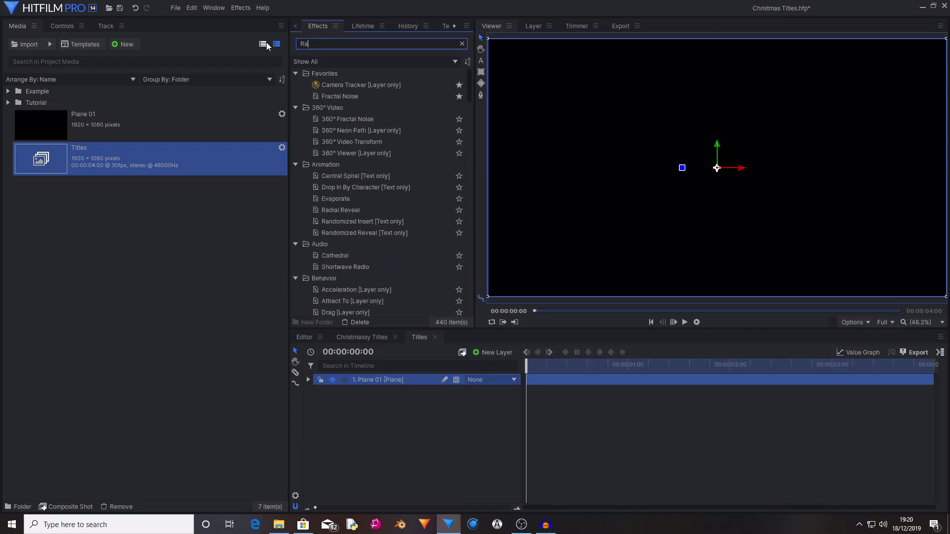
{"action": "left_click", "coordinate": [350, 127]}
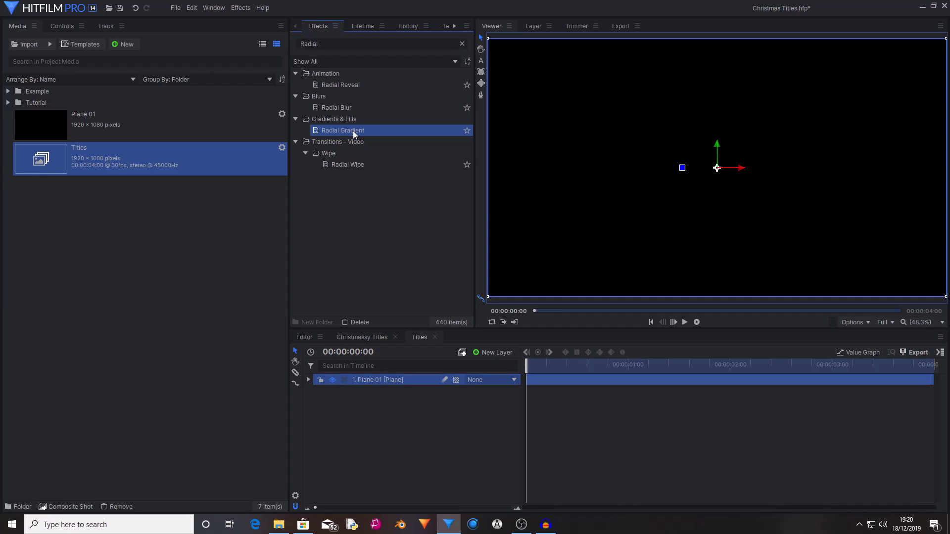
{"action": "left_click_drag", "start_coordinate": [352, 131], "coordinate": [397, 380]}
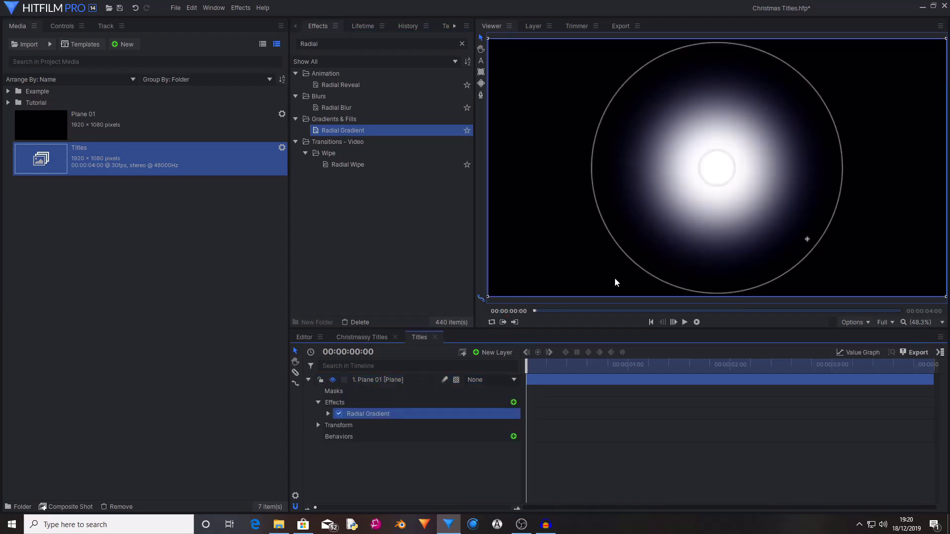
Step: Move the gradient centre to Y -558 and enlarge its outer radius beyond the frame
{"action": "left_click", "coordinate": [62, 26]}
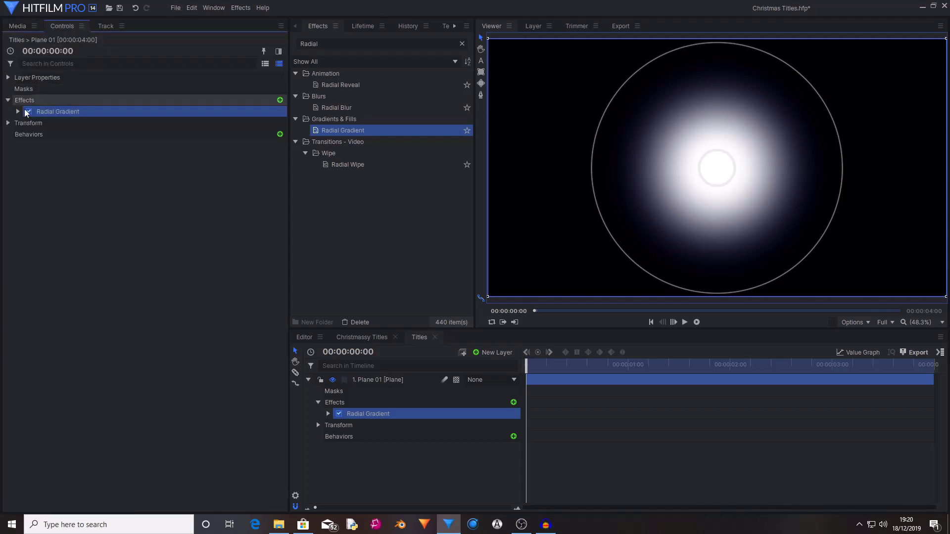
{"action": "left_click", "coordinate": [18, 111]}
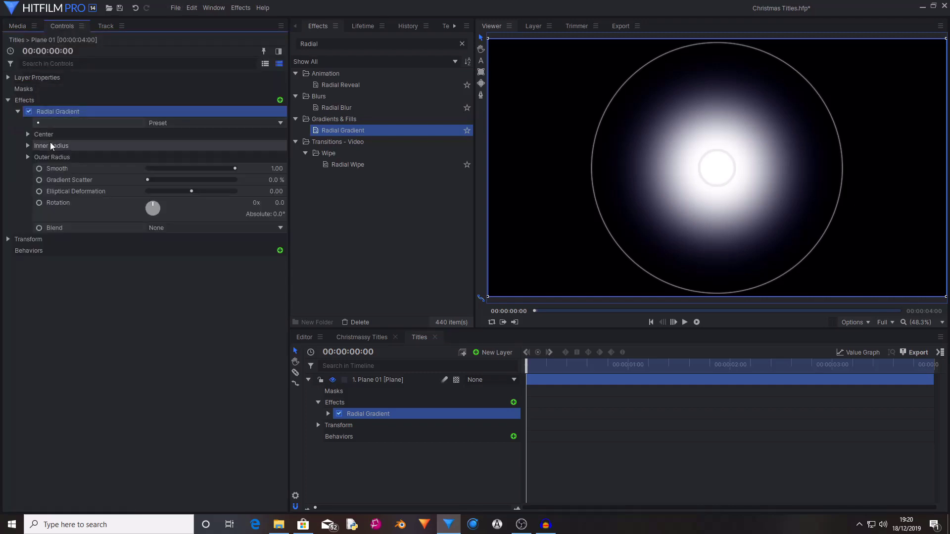
{"action": "left_click", "coordinate": [28, 135]}
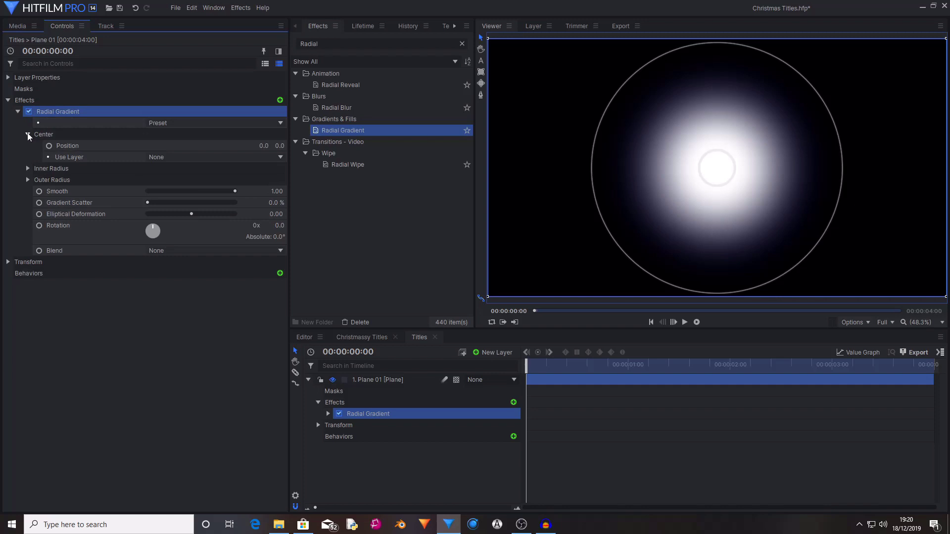
{"action": "left_click", "coordinate": [75, 147]}
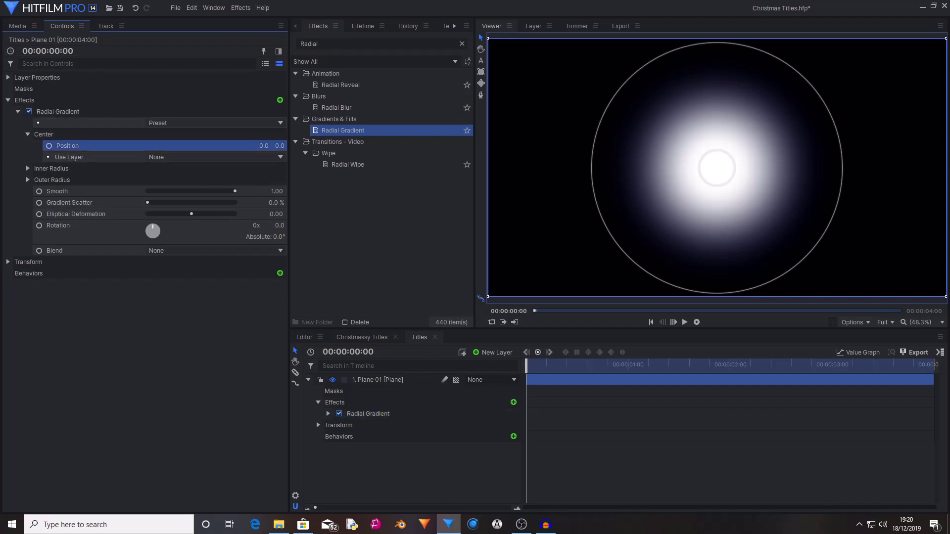
{"action": "left_click_drag", "start_coordinate": [279, 146], "coordinate": [225, 146]}
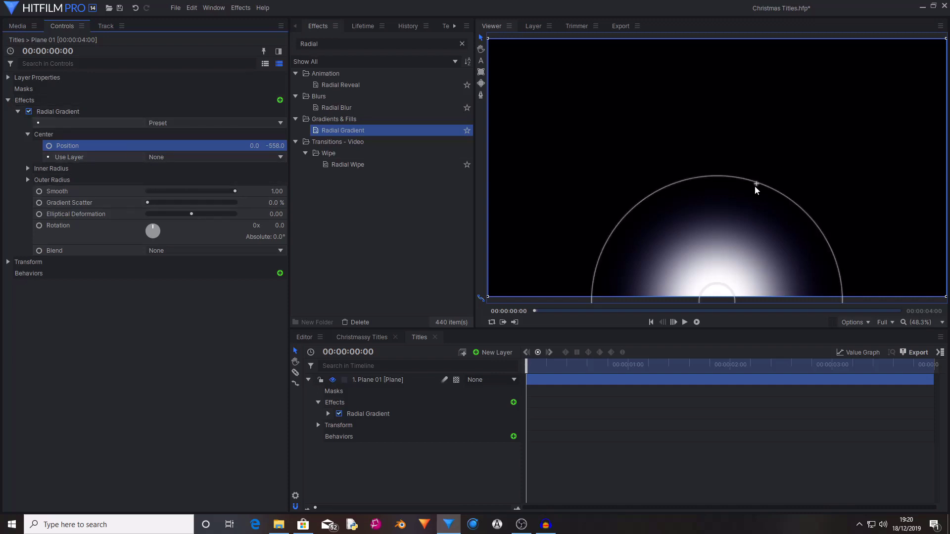
{"action": "left_click_drag", "start_coordinate": [755, 186], "coordinate": [897, 59]}
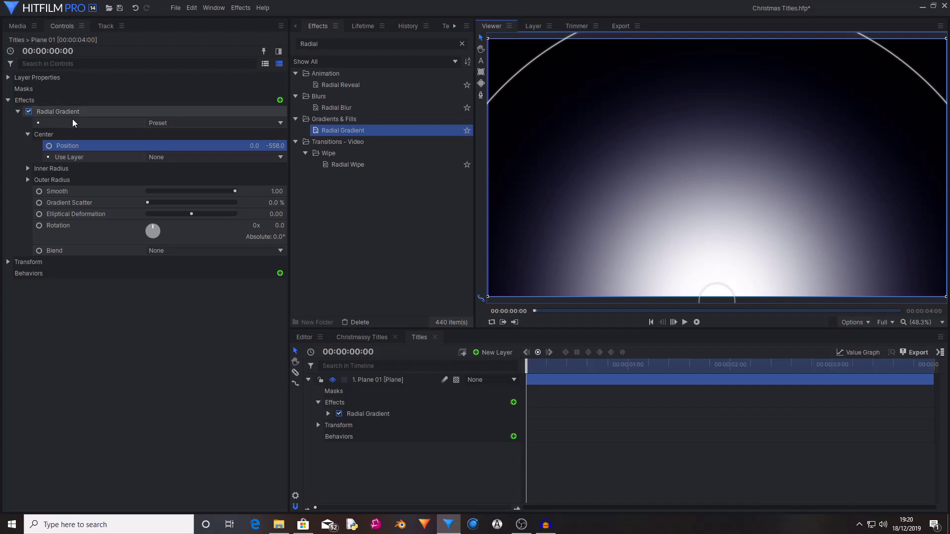
Step: Set the gradient's inner radius colour to red 151, 28, 28
{"action": "left_click", "coordinate": [44, 169]}
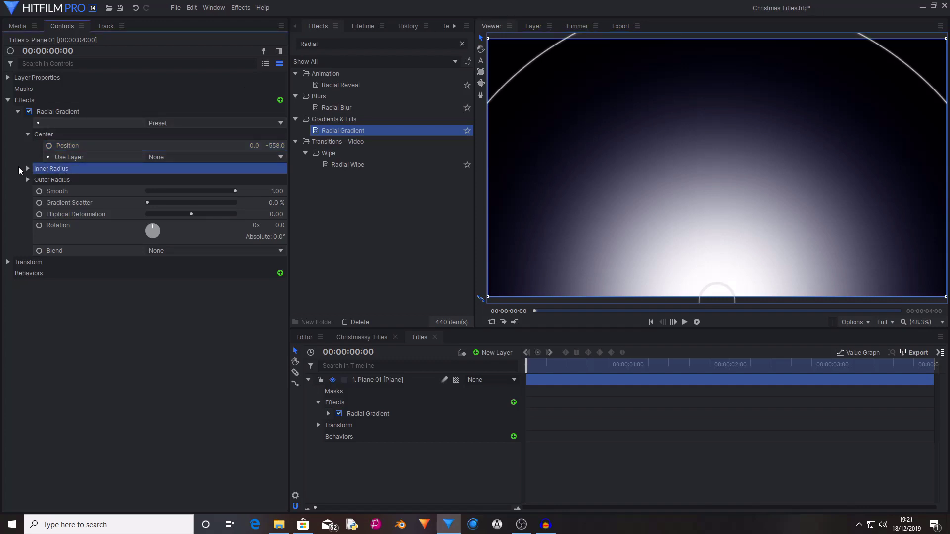
{"action": "left_click", "coordinate": [25, 173]}
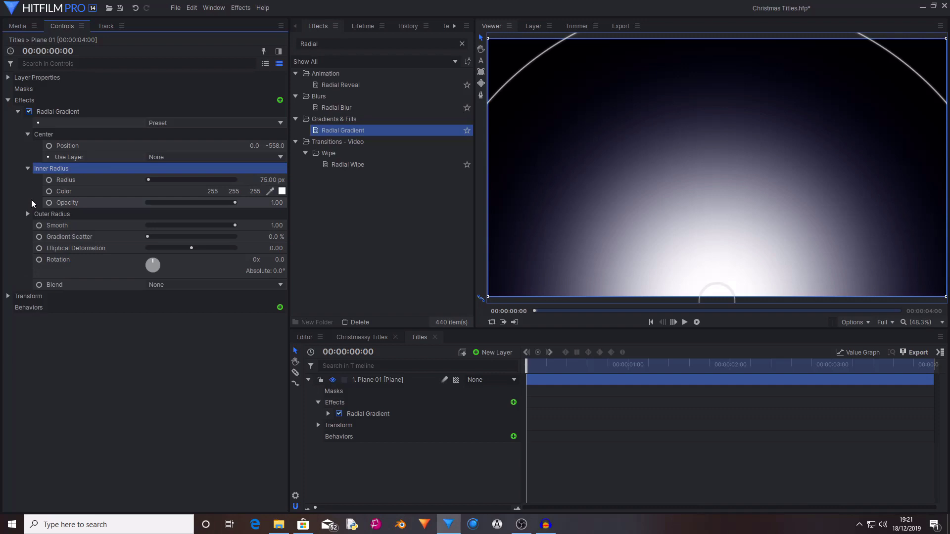
{"action": "left_click", "coordinate": [25, 215]}
{"action": "left_click", "coordinate": [104, 195]}
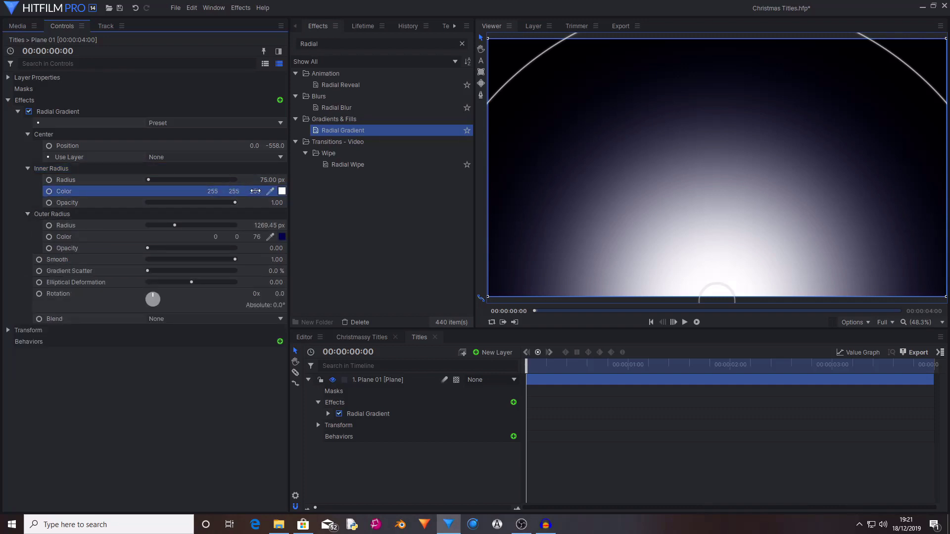
{"action": "left_click", "coordinate": [282, 191]}
{"action": "left_click", "coordinate": [566, 189]}
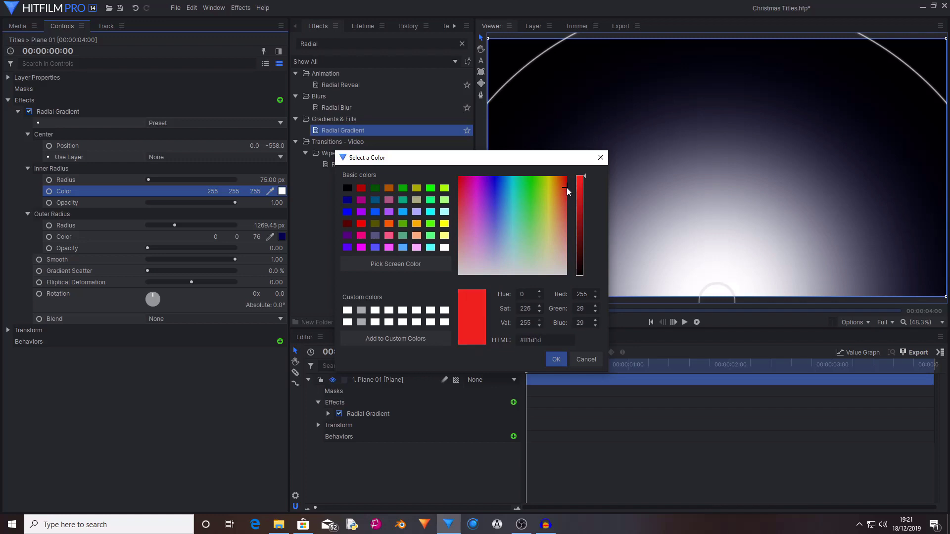
{"action": "left_click_drag", "start_coordinate": [566, 188], "coordinate": [581, 217]}
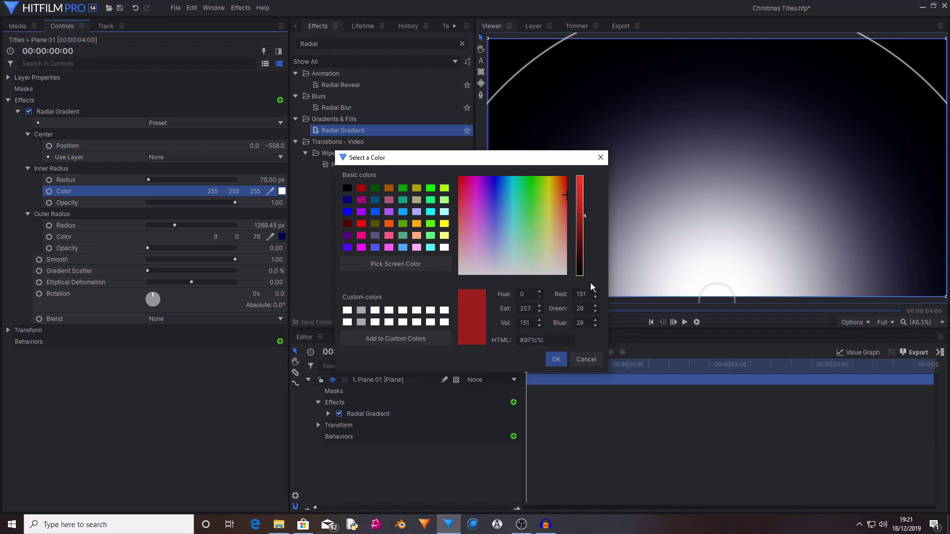
{"action": "left_click", "coordinate": [560, 360]}
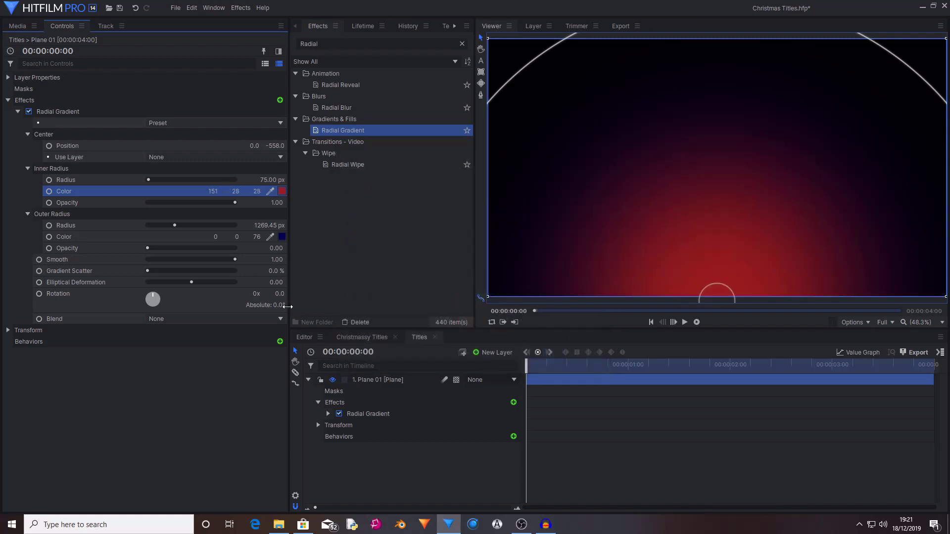
Step: Set the gradient's outer radius colour to dark red 76, 0, 0
{"action": "left_click", "coordinate": [106, 237]}
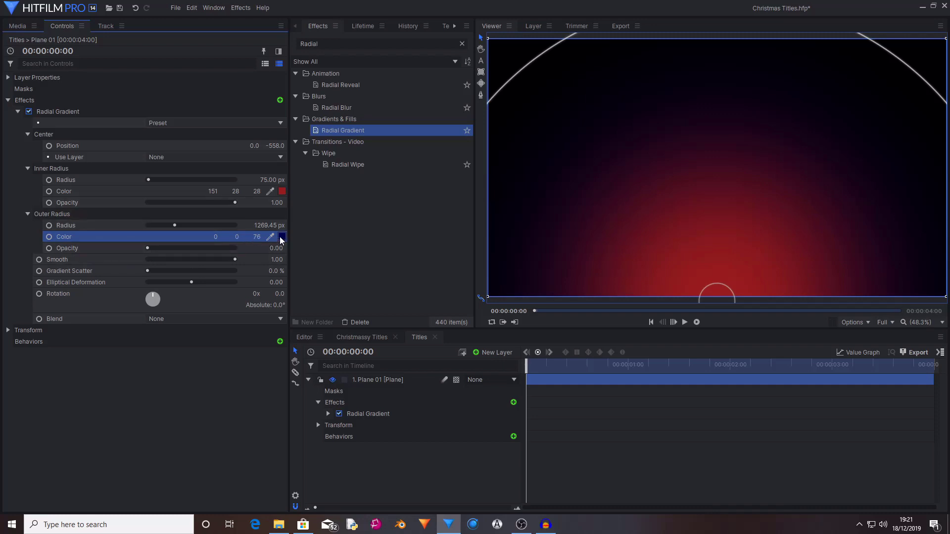
{"action": "left_click", "coordinate": [282, 236]}
{"action": "left_click_drag", "start_coordinate": [550, 208], "coordinate": [586, 180]}
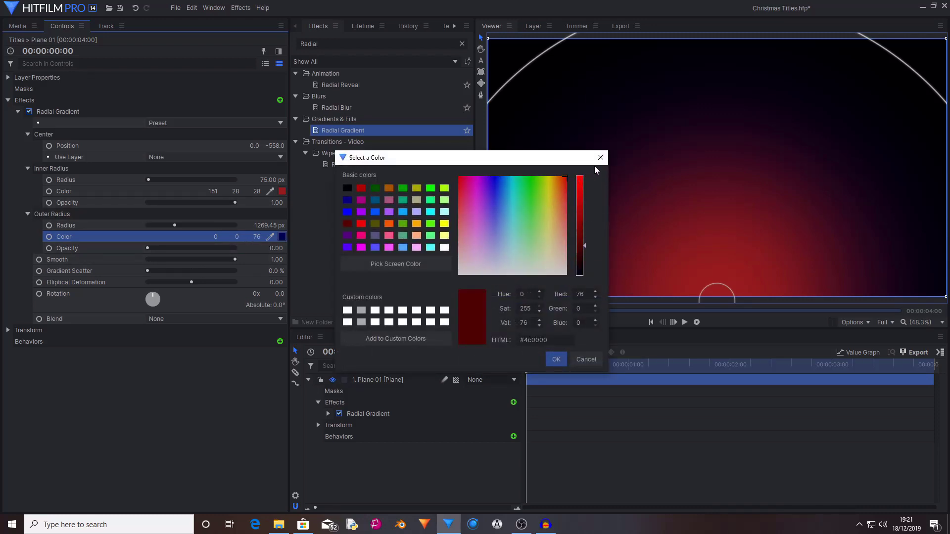
{"action": "left_click", "coordinate": [555, 360]}
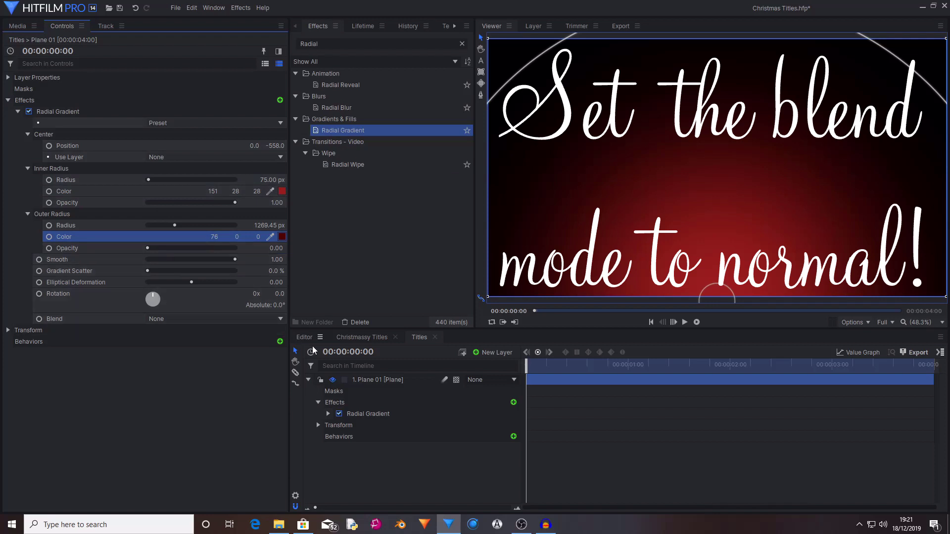
Step: Collapse and deselect Plane 01, then save the project
{"action": "left_click", "coordinate": [308, 380]}
{"action": "left_click", "coordinate": [374, 412]}
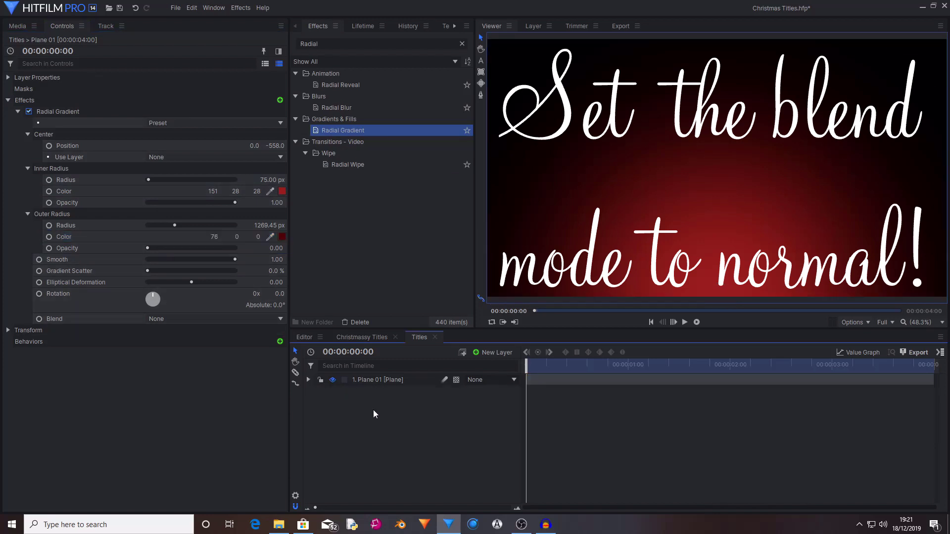
{"action": "key", "text": "ctrl+s"}
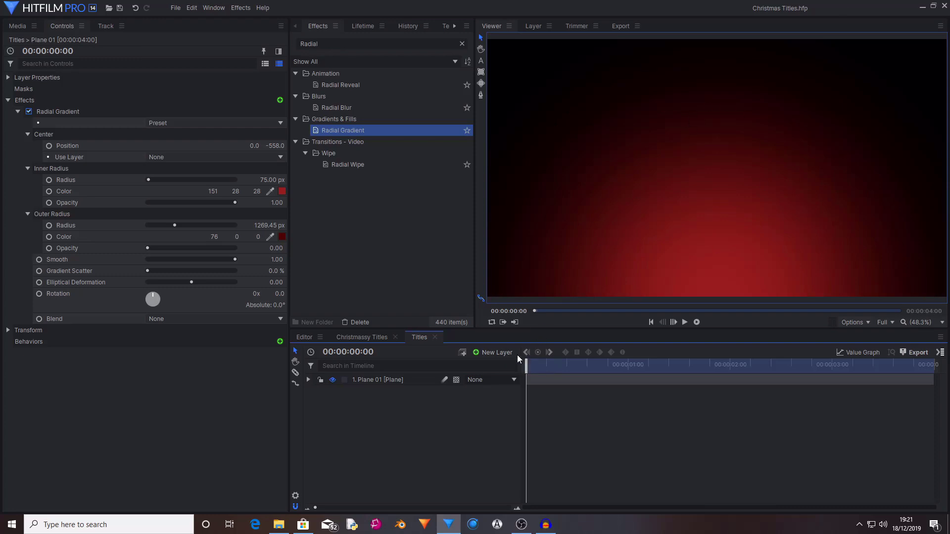
Step: Add a new text layer and start typing 'Christmas Titles' in the Viewer
{"action": "left_click", "coordinate": [509, 354]}
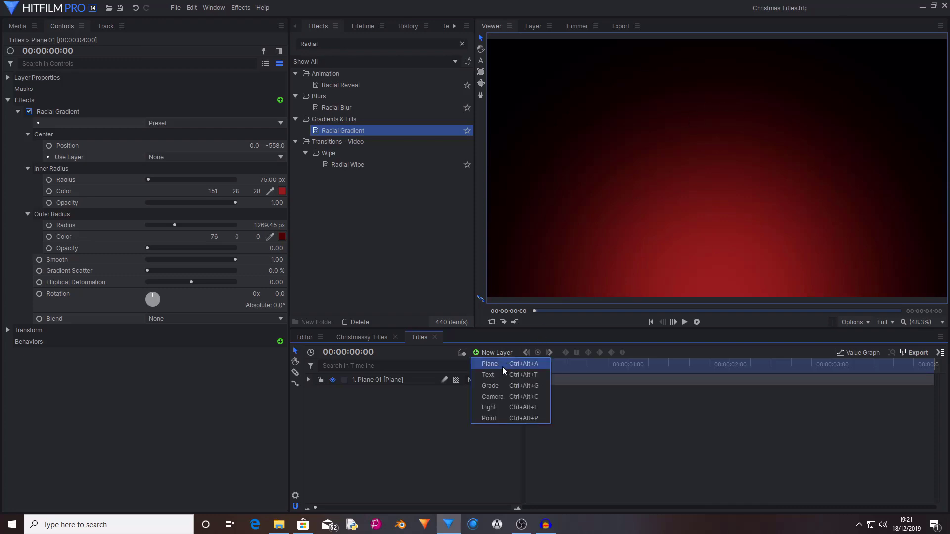
{"action": "left_click", "coordinate": [503, 375]}
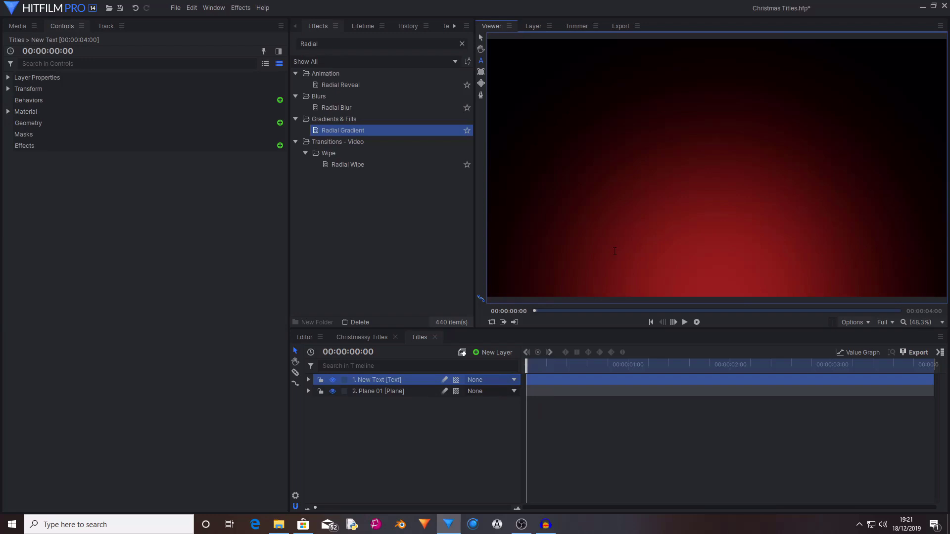
{"action": "scroll", "coordinate": [746, 206], "scroll_direction": "down", "scroll_amount": 2}
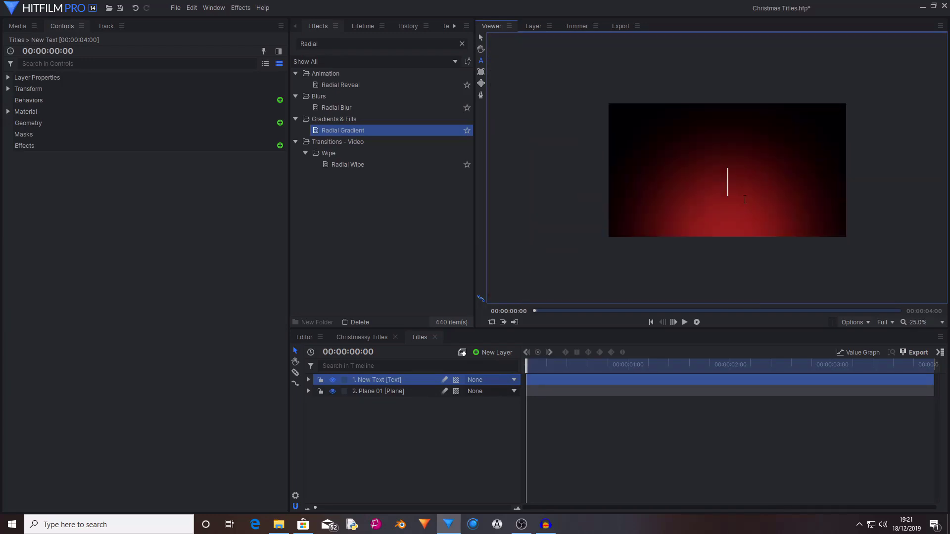
{"action": "type", "text": "Christmas Titles"}
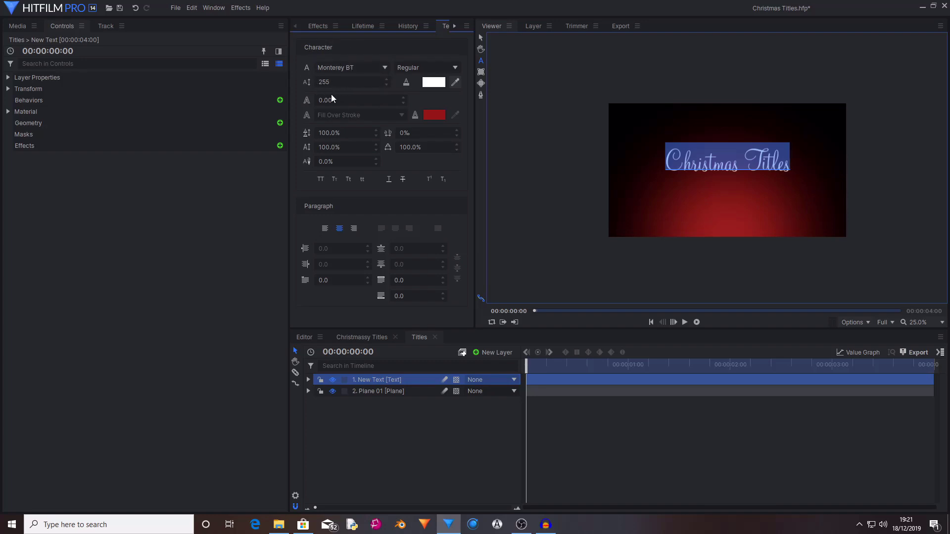
Step: Fit the viewer to the frame and align the title to vertical middle at Y 540
{"action": "left_click", "coordinate": [481, 38]}
{"action": "scroll", "coordinate": [724, 159], "scroll_direction": "up", "scroll_amount": 2}
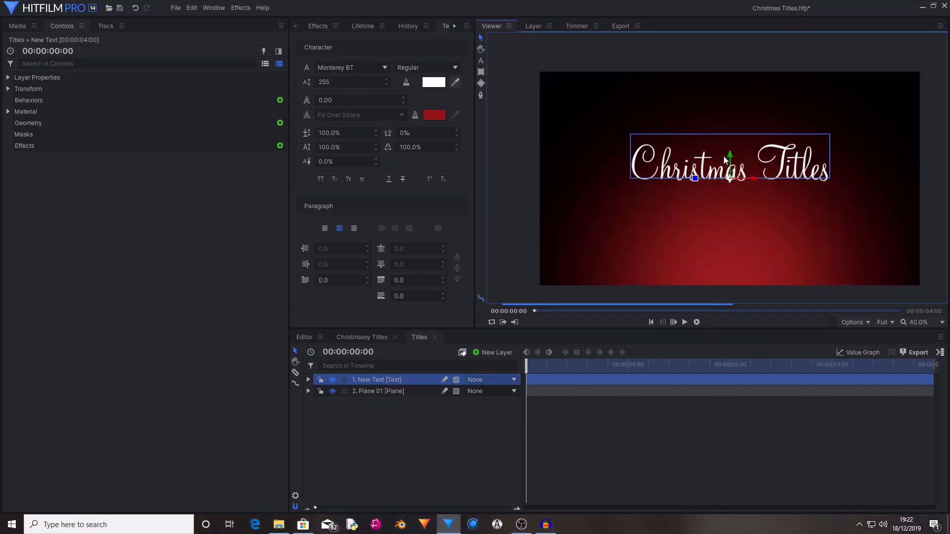
{"action": "left_click", "coordinate": [917, 323]}
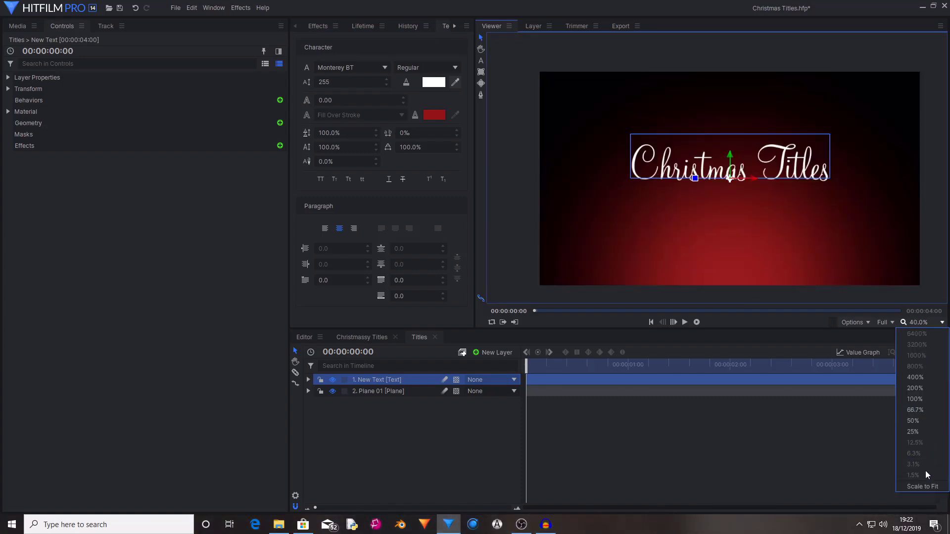
{"action": "left_click", "coordinate": [924, 487]}
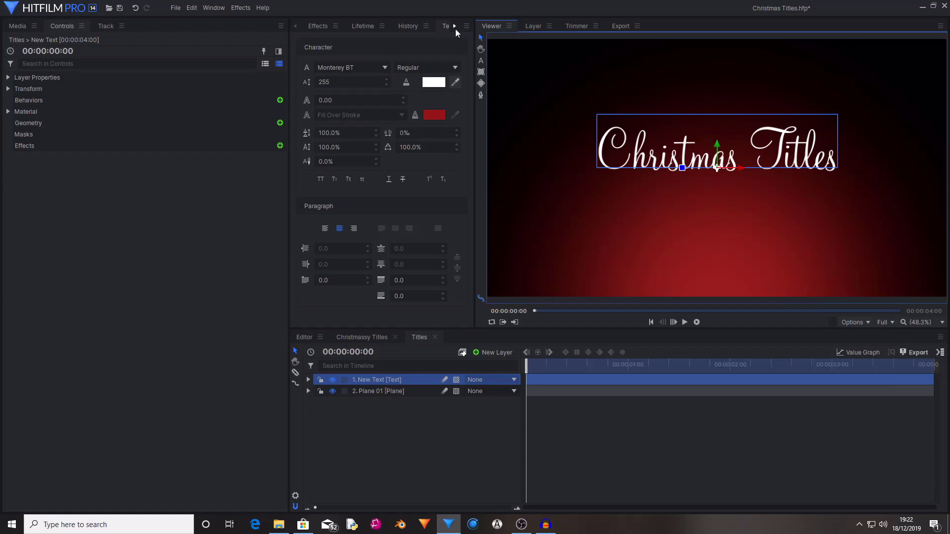
{"action": "left_click", "coordinate": [456, 28]}
{"action": "left_click", "coordinate": [455, 27]}
{"action": "left_click", "coordinate": [421, 25]}
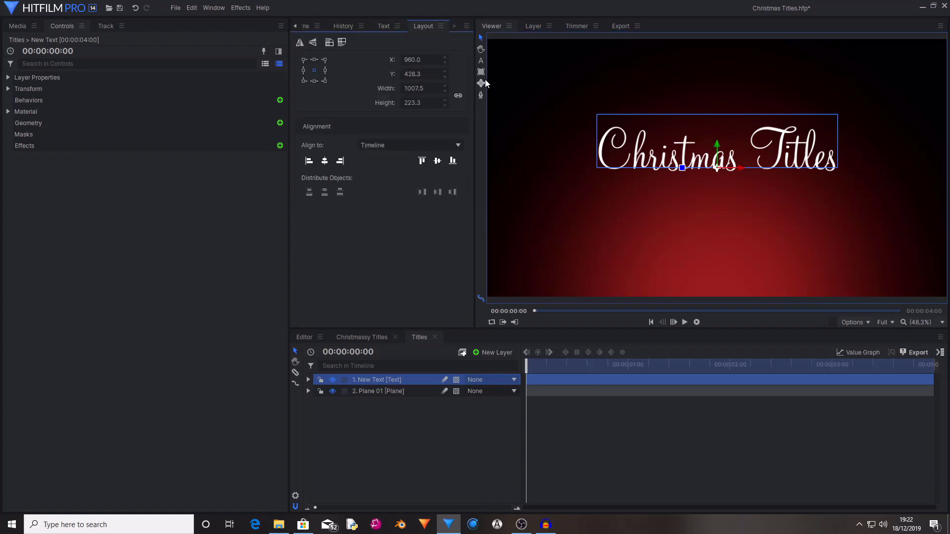
{"action": "left_click", "coordinate": [436, 161]}
{"action": "left_click", "coordinate": [416, 417]}
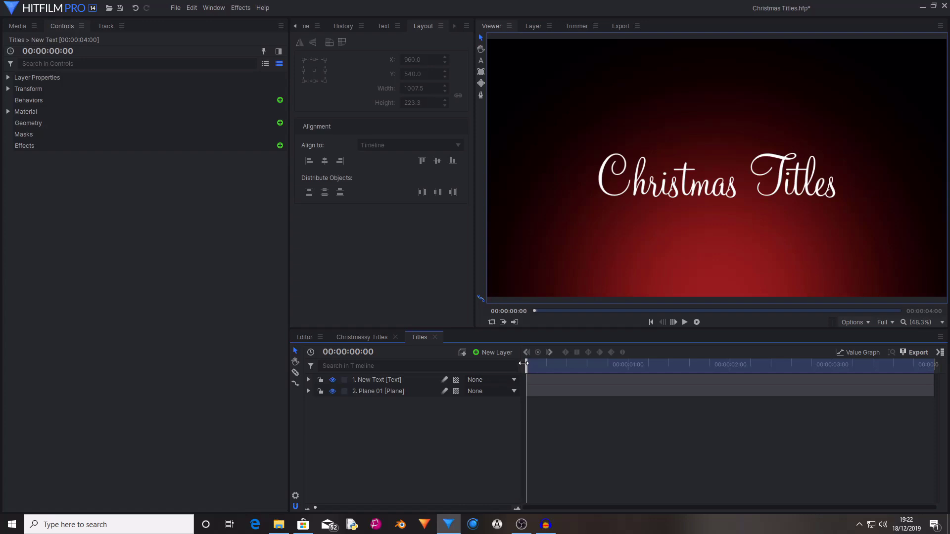
{"action": "left_click", "coordinate": [388, 391]}
Step: Add an Extrude geometry to the title, with Face set to Back and Internal Edges on
{"action": "left_click", "coordinate": [388, 382]}
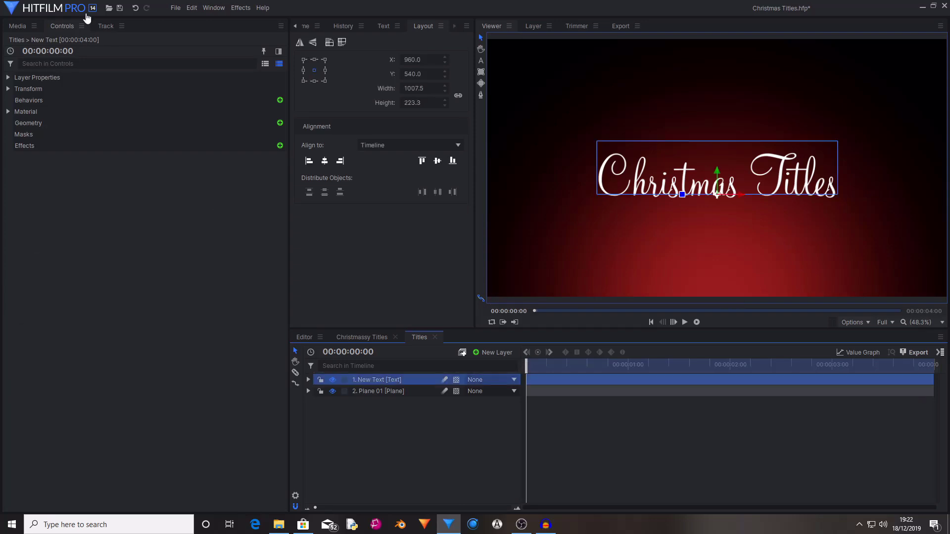
{"action": "left_click", "coordinate": [38, 124]}
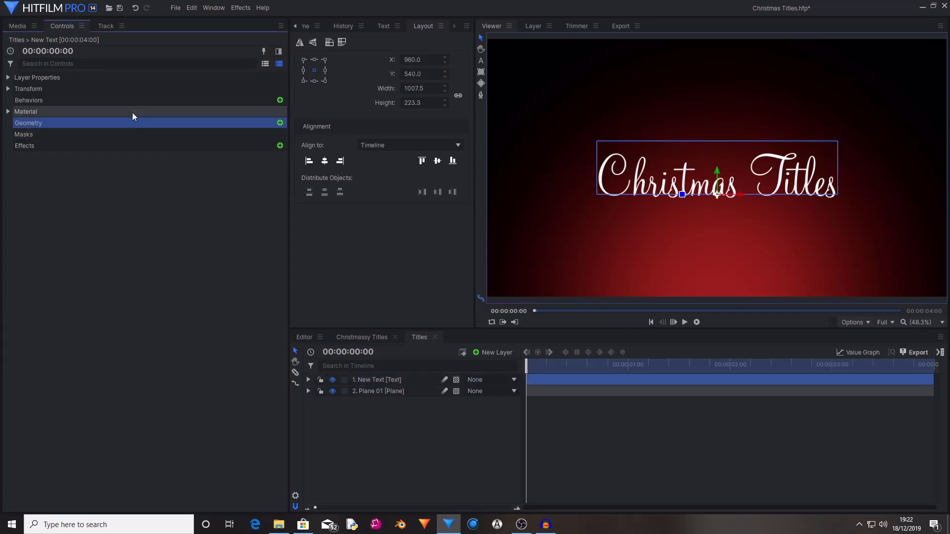
{"action": "left_click", "coordinate": [279, 124]}
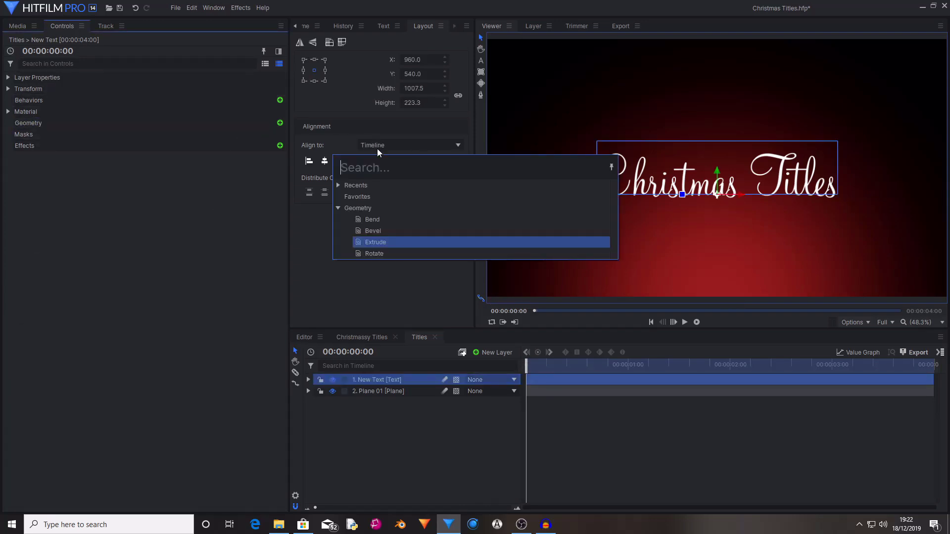
{"action": "left_click", "coordinate": [374, 244]}
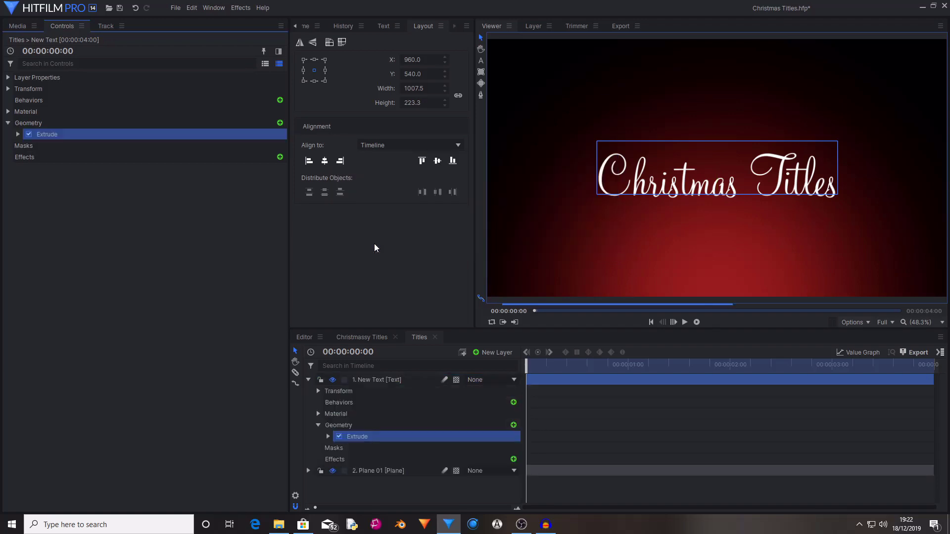
{"action": "left_click", "coordinate": [19, 135]}
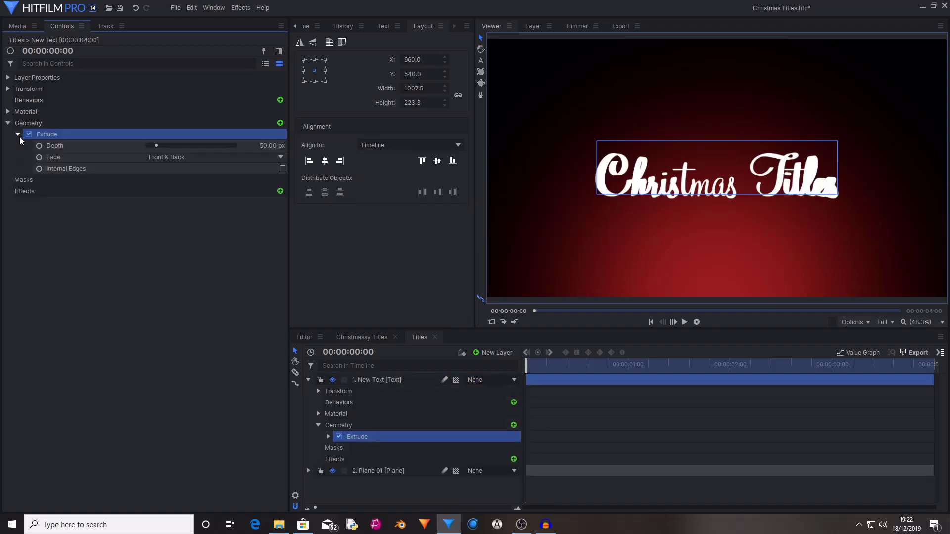
{"action": "left_click", "coordinate": [172, 157]}
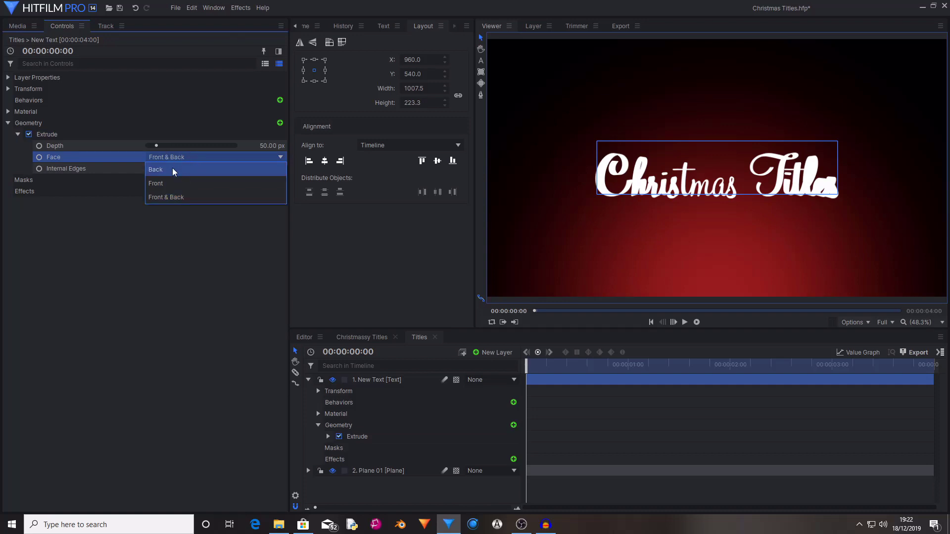
{"action": "left_click", "coordinate": [173, 169]}
{"action": "left_click", "coordinate": [284, 169]}
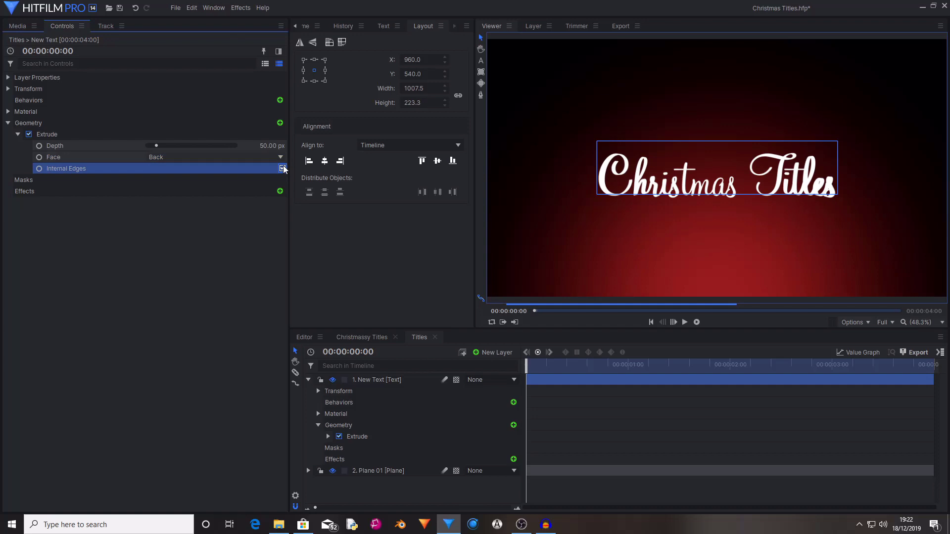
{"action": "left_click", "coordinate": [266, 256]}
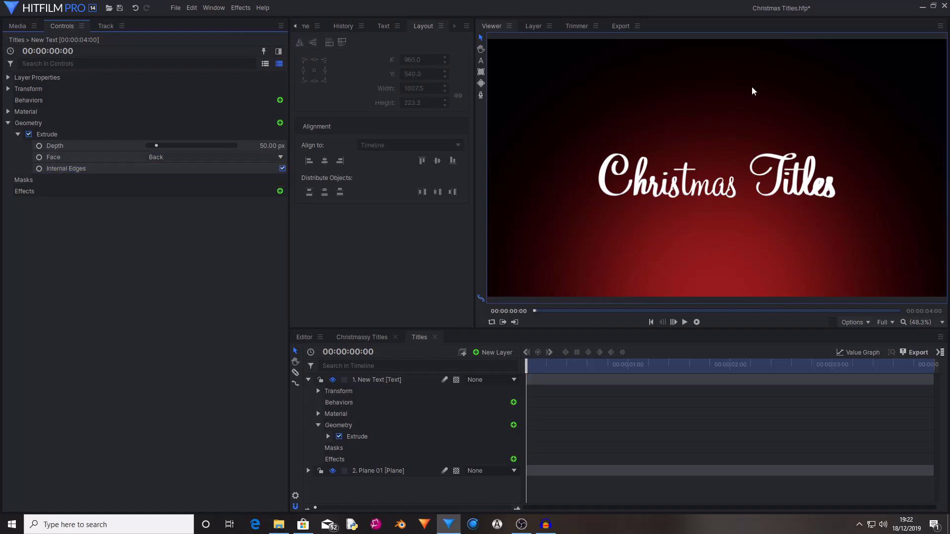
{"action": "left_click", "coordinate": [19, 135]}
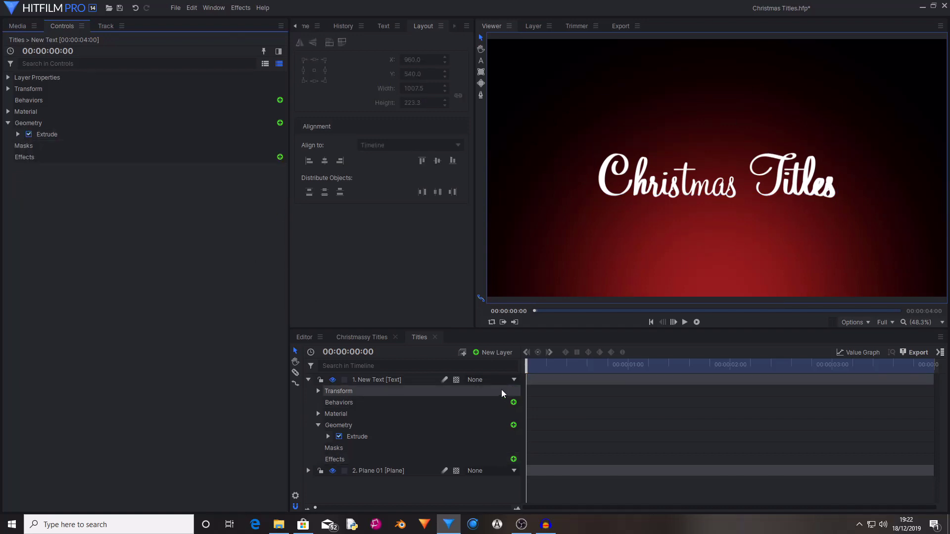
Step: Add a light layer and its required camera, then raise the light above the title
{"action": "left_click", "coordinate": [503, 356]}
{"action": "left_click", "coordinate": [501, 408]}
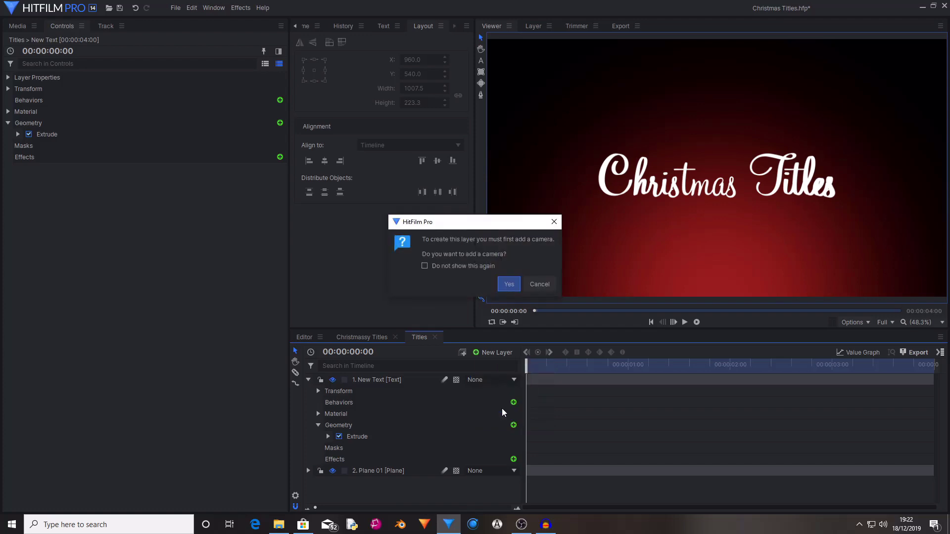
{"action": "left_click", "coordinate": [505, 284]}
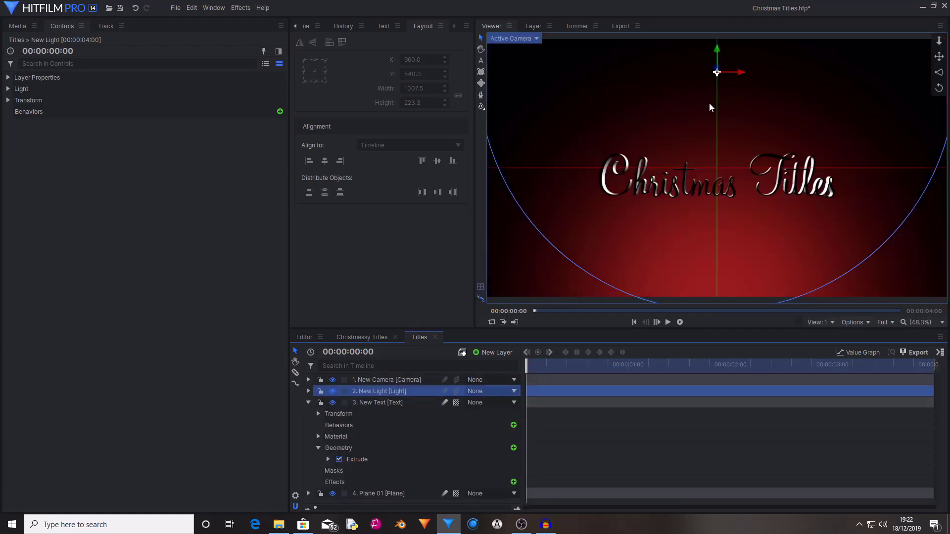
{"action": "scroll", "coordinate": [720, 171], "scroll_direction": "down", "scroll_amount": 3}
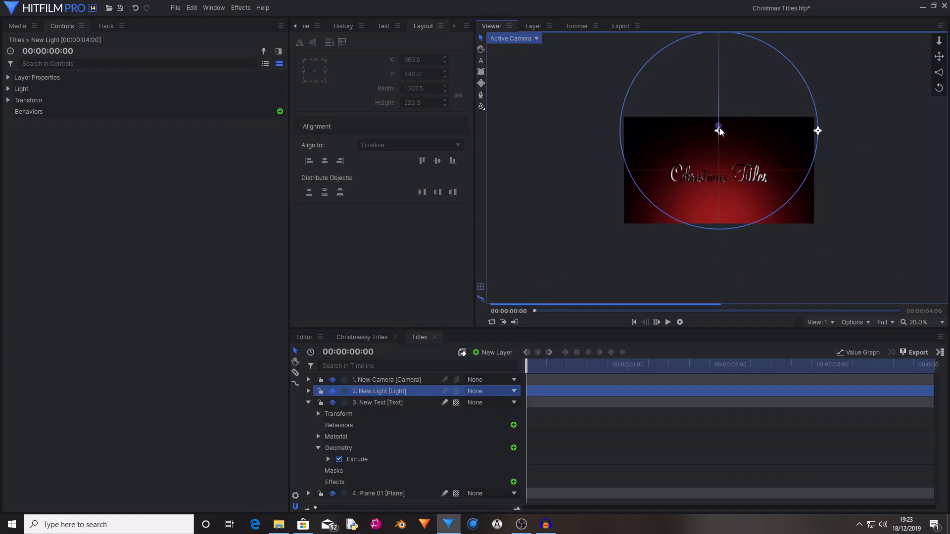
{"action": "left_click_drag", "start_coordinate": [720, 131], "coordinate": [719, 60]}
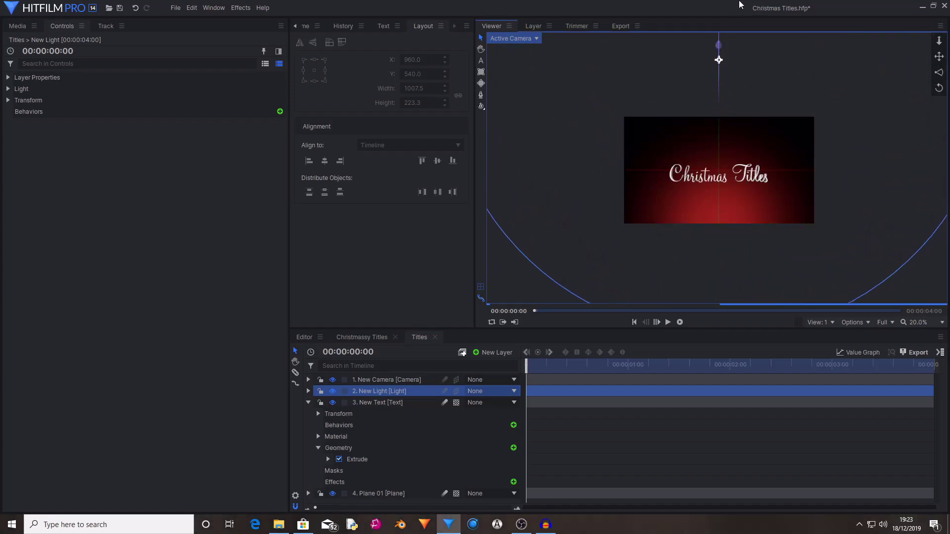
{"action": "scroll", "coordinate": [793, 187], "scroll_direction": "up", "scroll_amount": 3}
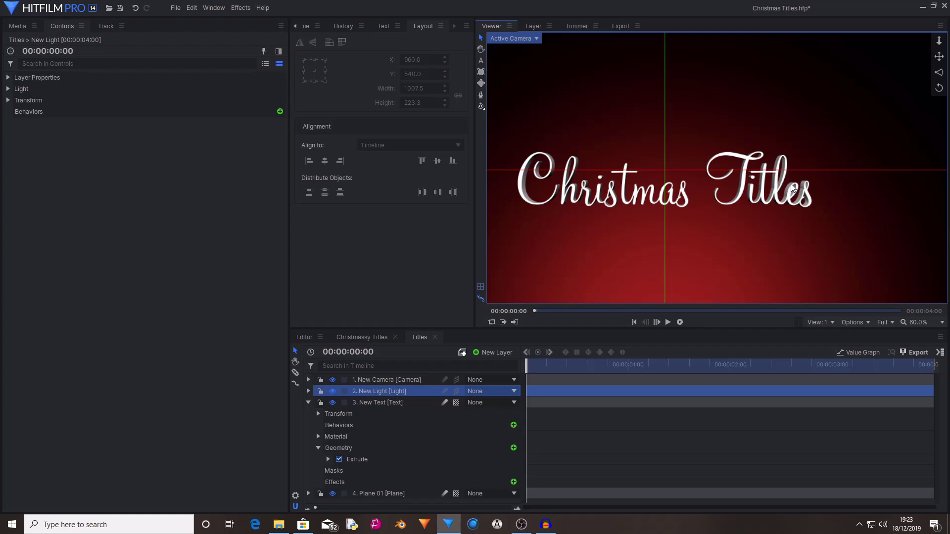
Step: Make the text layer a 3D plane and pull the title toward the camera
{"action": "left_click", "coordinate": [452, 401]}
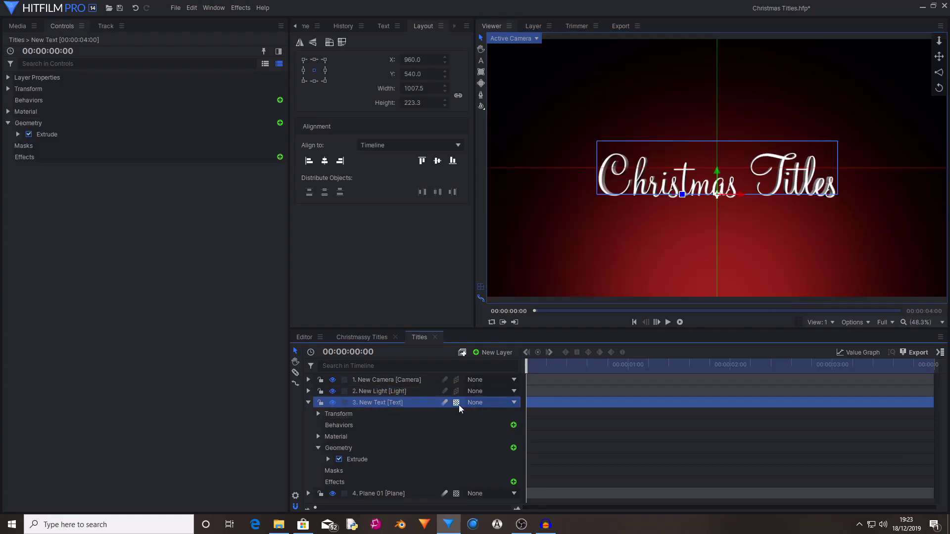
{"action": "left_click", "coordinate": [458, 404]}
{"action": "left_click", "coordinate": [476, 426]}
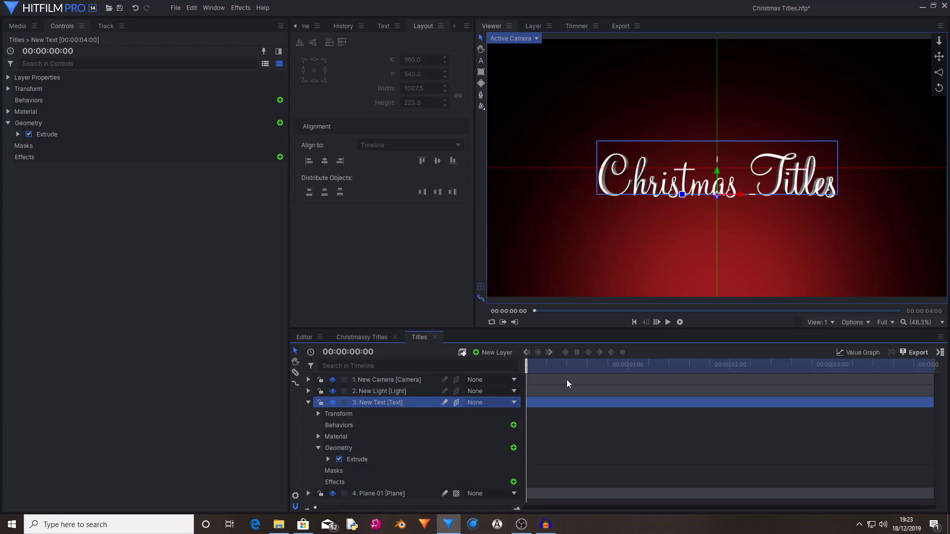
{"action": "key", "text": "Right"}
{"action": "key", "text": "Right"}
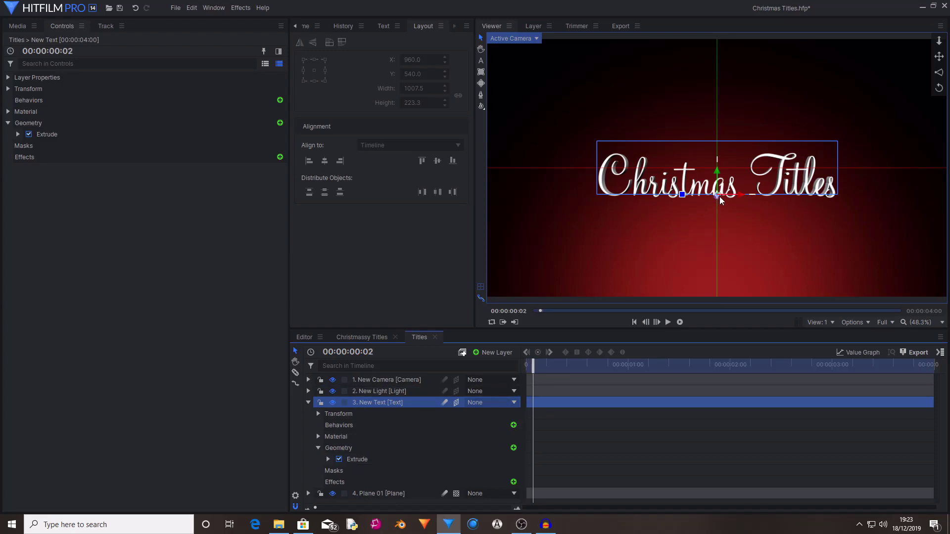
{"action": "scroll", "coordinate": [744, 251], "scroll_direction": "down", "scroll_amount": 5}
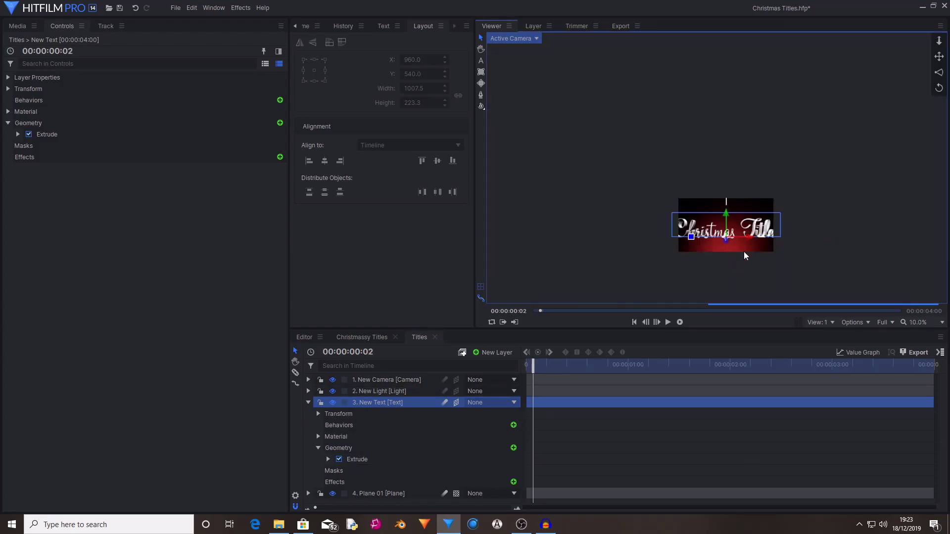
{"action": "left_click_drag", "start_coordinate": [746, 256], "coordinate": [688, 328]}
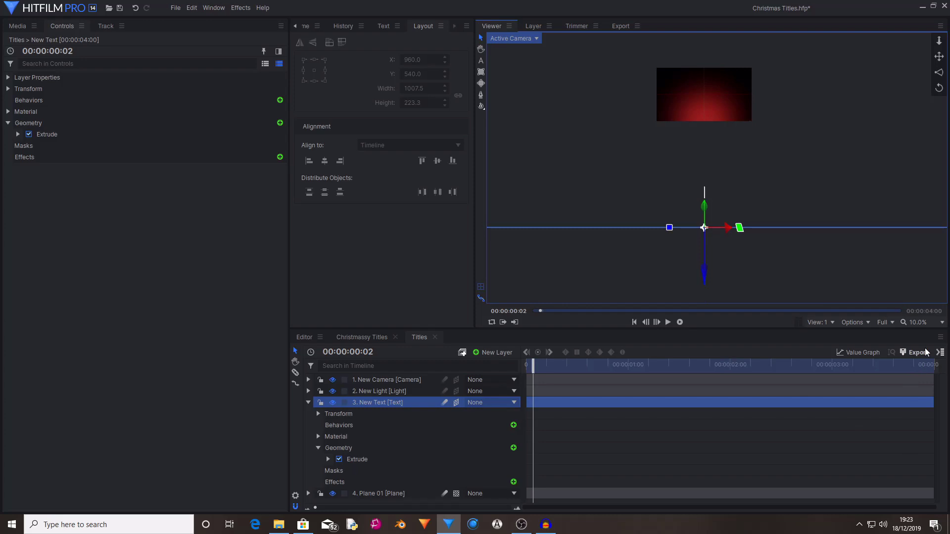
Step: Fit the viewer, expand the title's Transform properties and preview the animation
{"action": "left_click", "coordinate": [918, 322]}
{"action": "left_click", "coordinate": [920, 487]}
{"action": "left_click", "coordinate": [8, 123]}
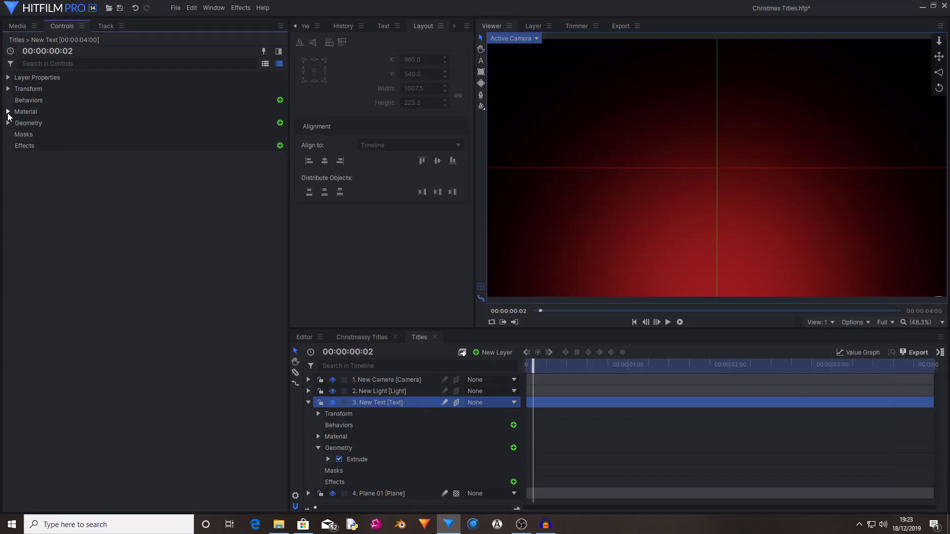
{"action": "left_click", "coordinate": [11, 87]}
{"action": "left_click", "coordinate": [362, 337]}
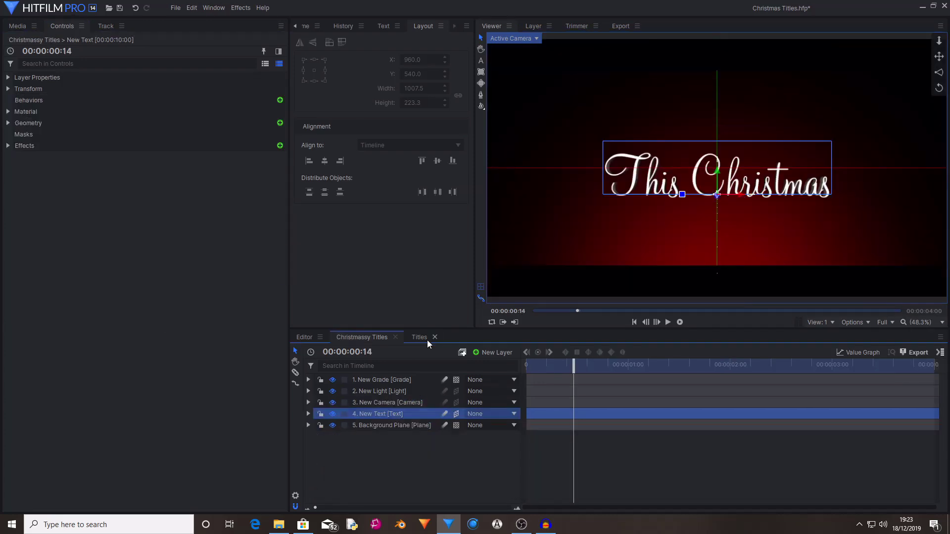
{"action": "left_click", "coordinate": [419, 337]}
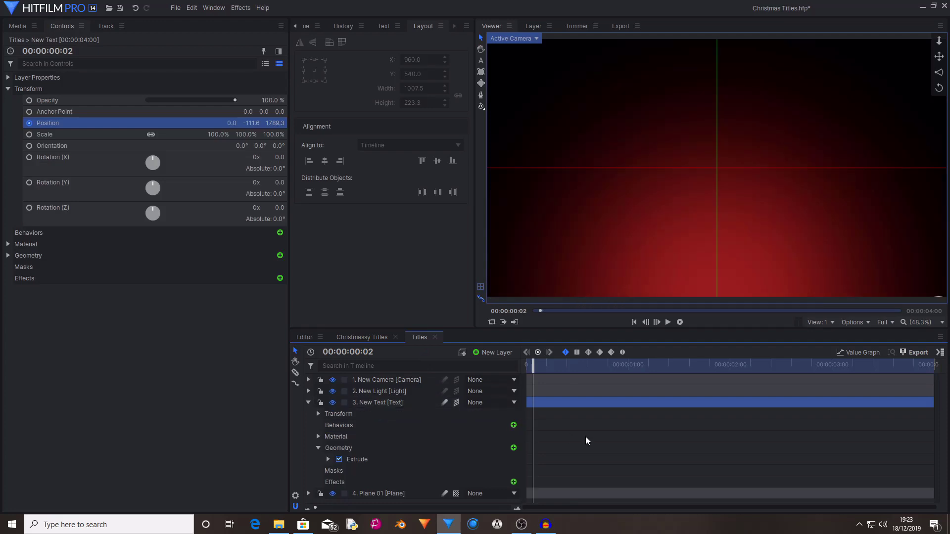
{"action": "key", "text": "space"}
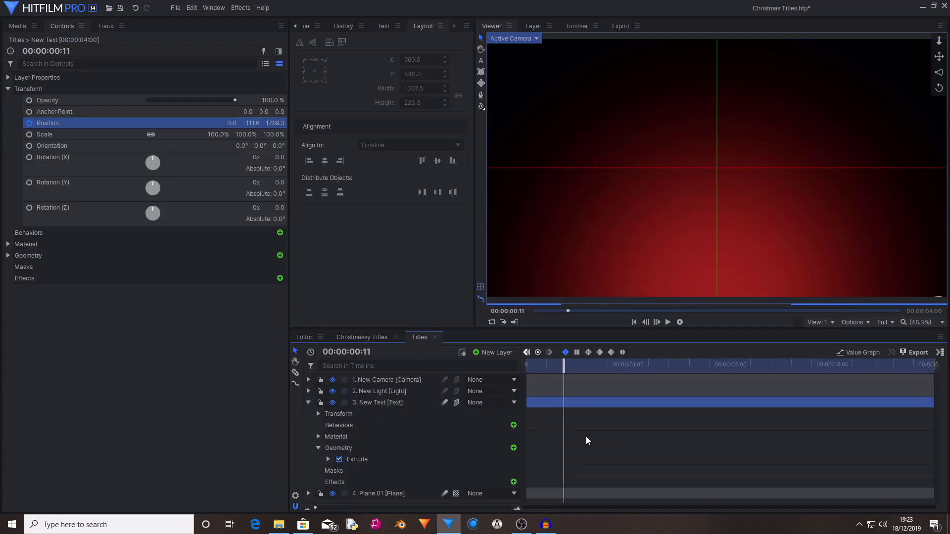
Step: Set the title's Z position to 0 at frame 14 and step through the fly-in
{"action": "left_click", "coordinate": [273, 123]}
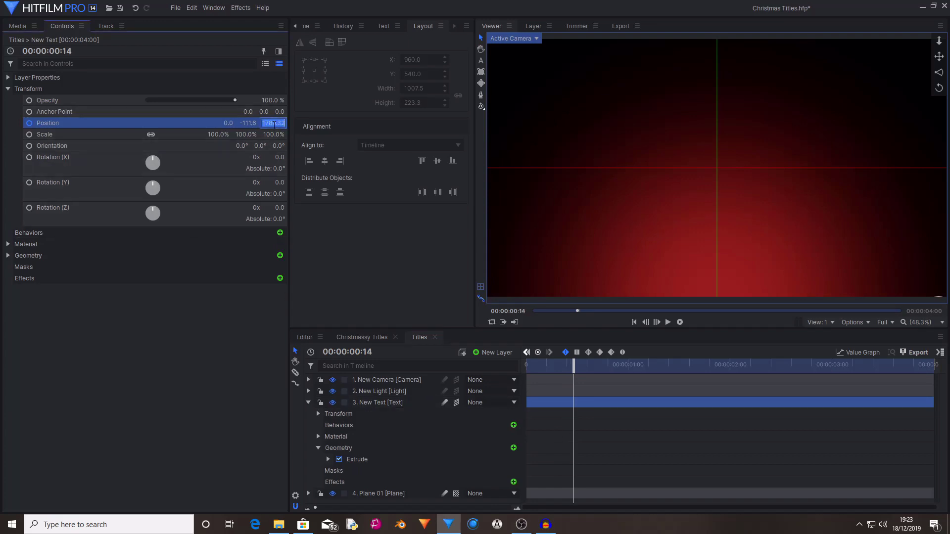
{"action": "type", "text": "0"}
{"action": "key", "text": "Return"}
{"action": "key", "text": "Left"}
{"action": "key", "text": "Left"}
{"action": "key", "text": "Left"}
{"action": "key", "text": "Left"}
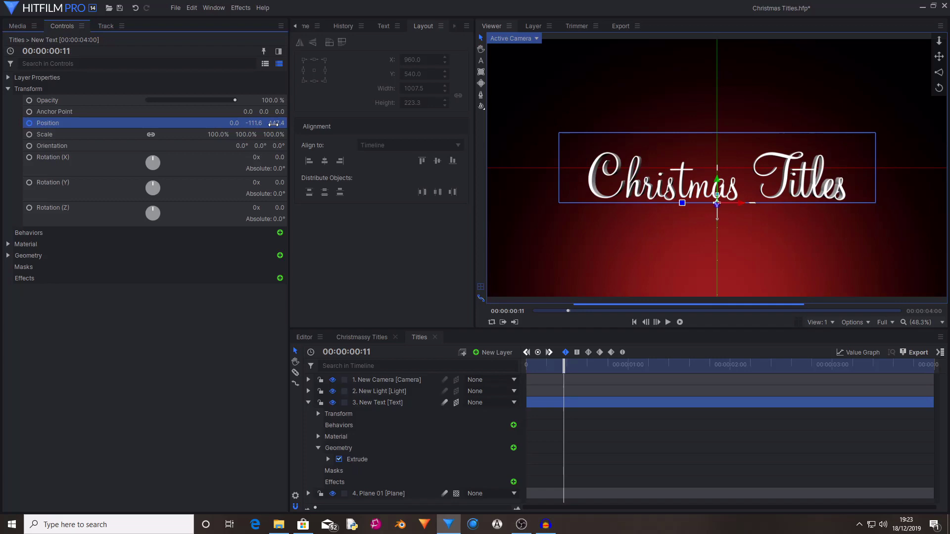
{"action": "key", "text": "Left"}
{"action": "key", "text": "Left"}
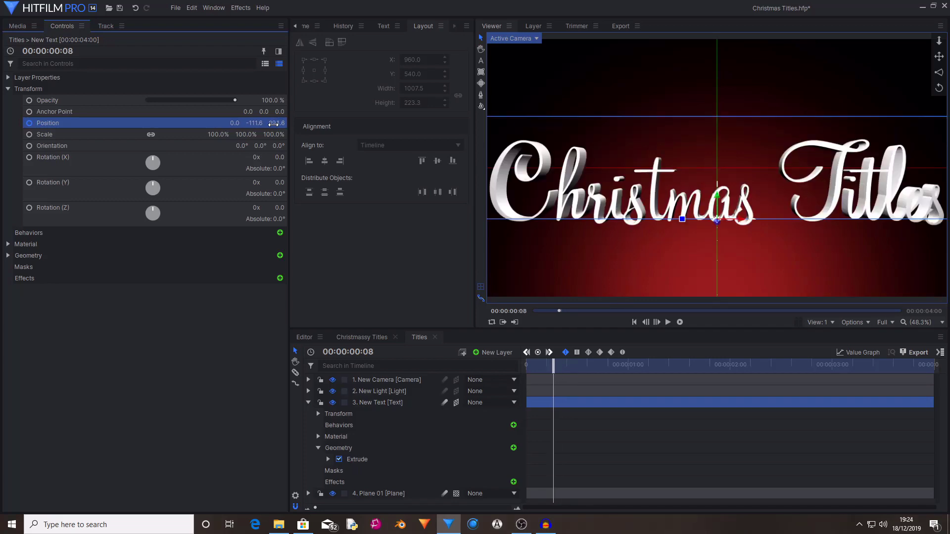
{"action": "key", "text": "Right"}
{"action": "key", "text": "Right"}
{"action": "key", "text": "Right"}
{"action": "key", "text": "Right"}
{"action": "key", "text": "Right"}
{"action": "key", "text": "Right"}
{"action": "key", "text": "Right"}
{"action": "key", "text": "Right"}
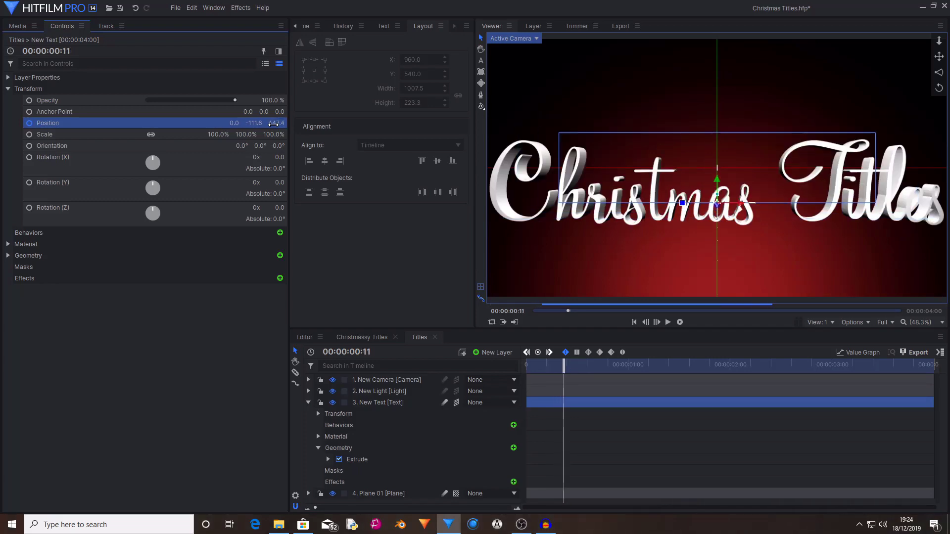
{"action": "key", "text": "Left"}
{"action": "key", "text": "Left"}
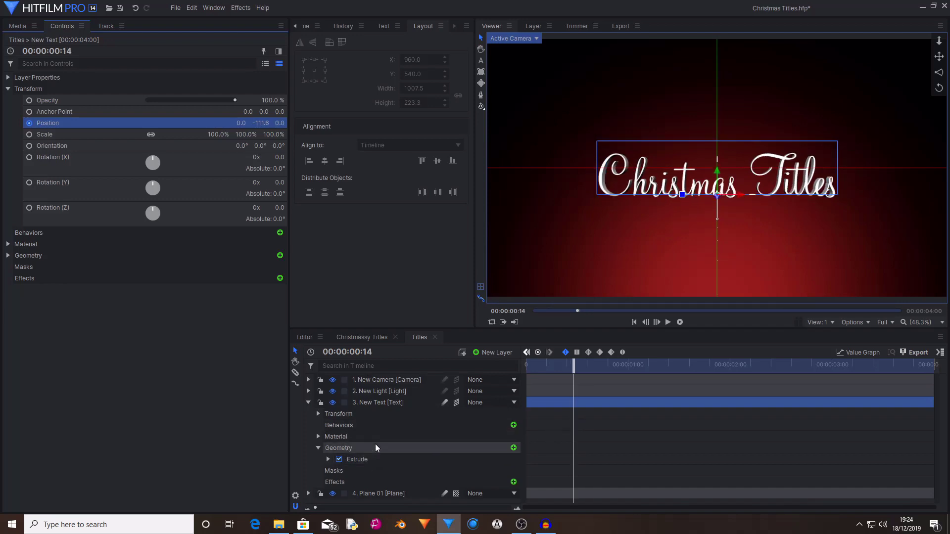
Step: Apply the Auto Volumetrics effect to the title text layer
{"action": "left_click", "coordinate": [295, 26]}
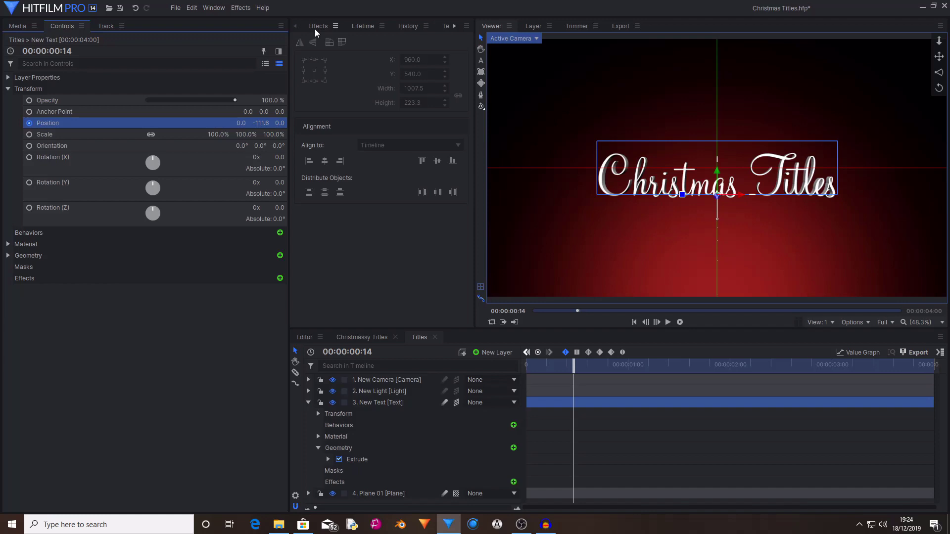
{"action": "left_click", "coordinate": [314, 27]}
{"action": "key", "text": "BackSpace"}
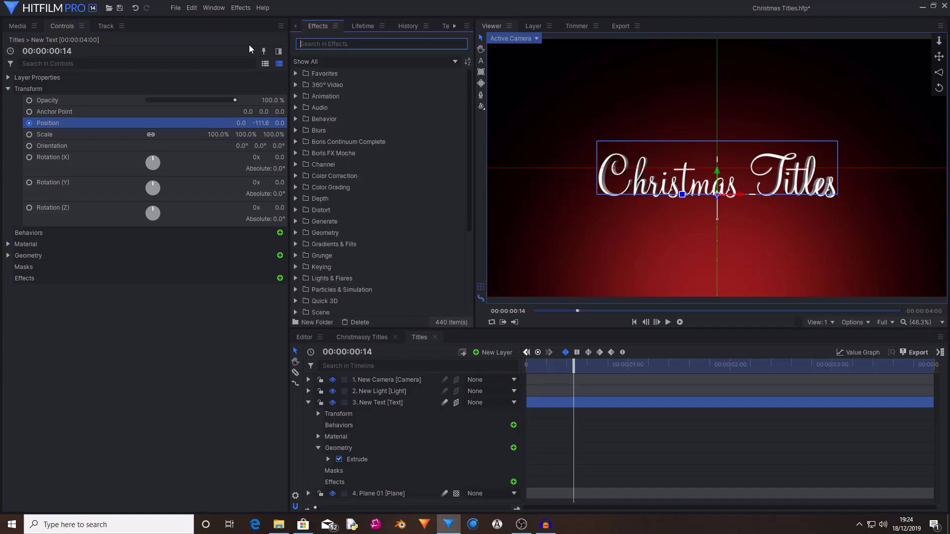
{"action": "type", "text": "Auto "}
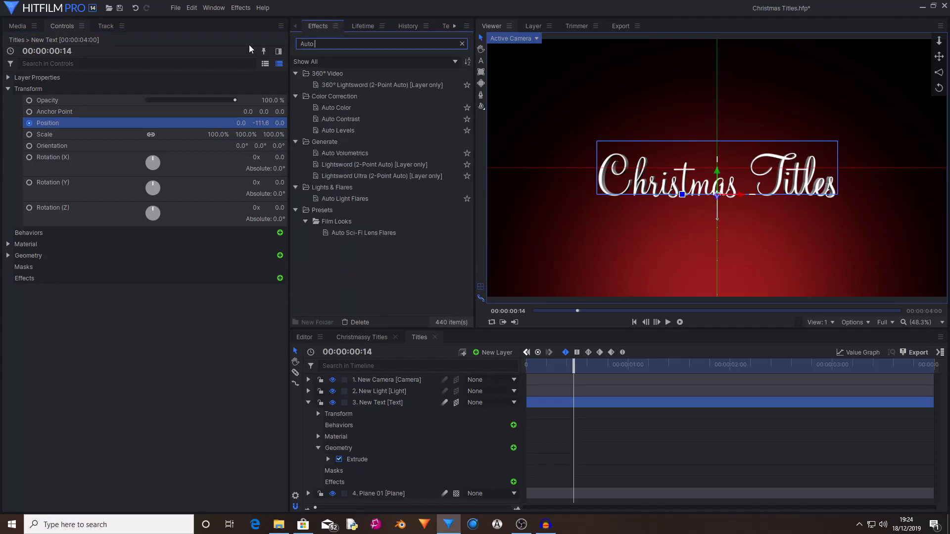
{"action": "type", "text": "Volumetrics"}
{"action": "left_click", "coordinate": [353, 88]}
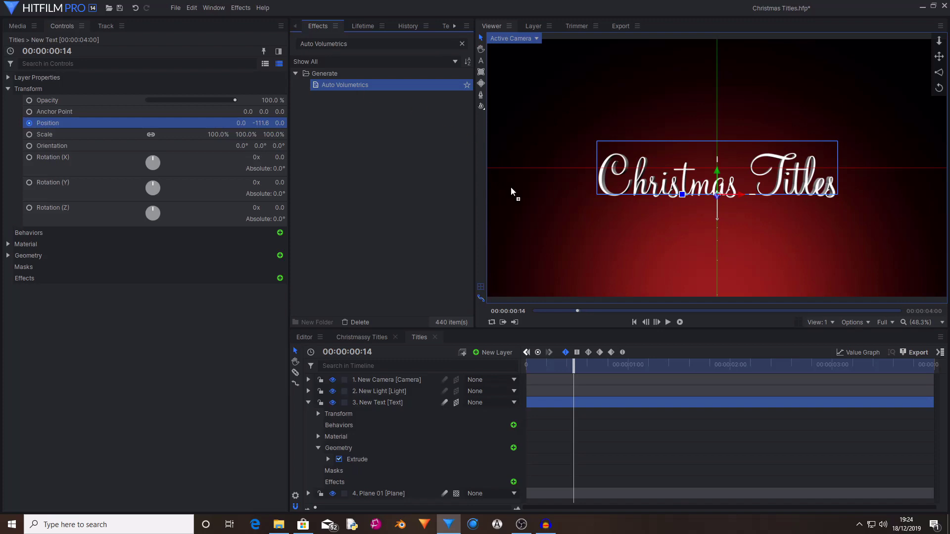
{"action": "left_click_drag", "start_coordinate": [409, 405], "coordinate": [408, 403]}
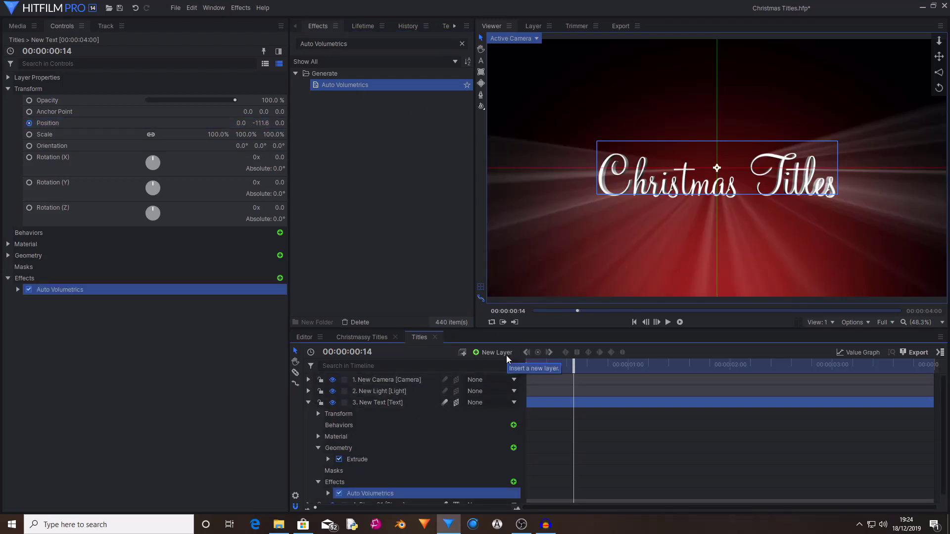
Step: Set the Light Shafts Light Falloff to 0.5
{"action": "left_click", "coordinate": [19, 289]}
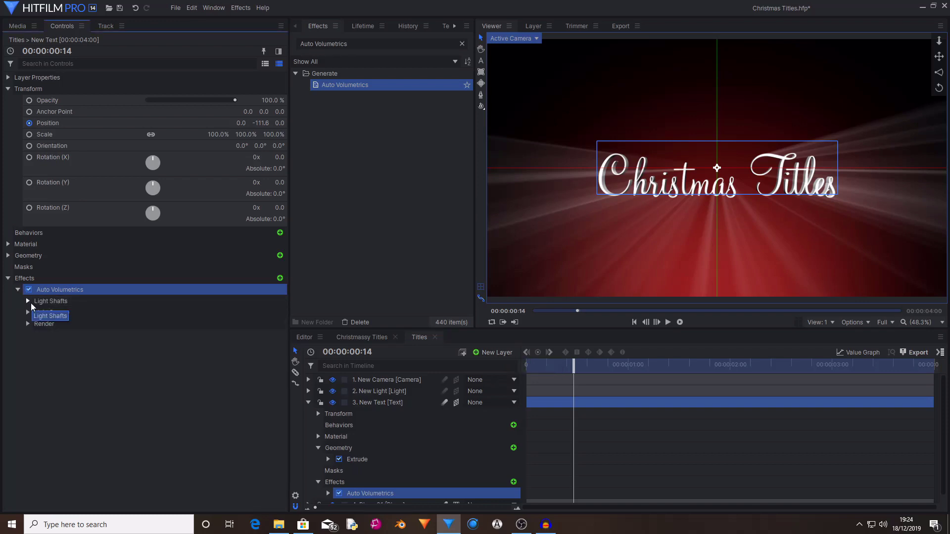
{"action": "left_click", "coordinate": [37, 302]}
{"action": "left_click", "coordinate": [29, 301]}
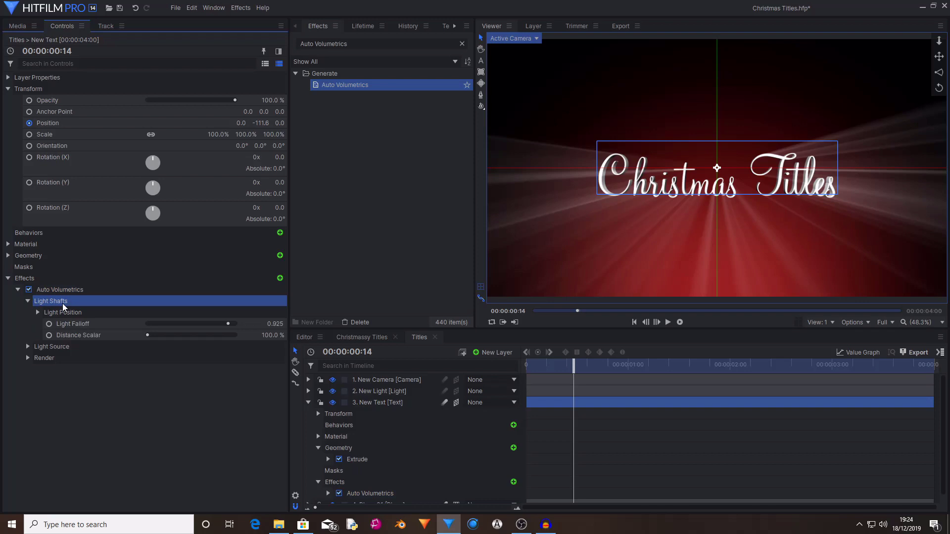
{"action": "left_click", "coordinate": [118, 324]}
{"action": "left_click", "coordinate": [252, 328]}
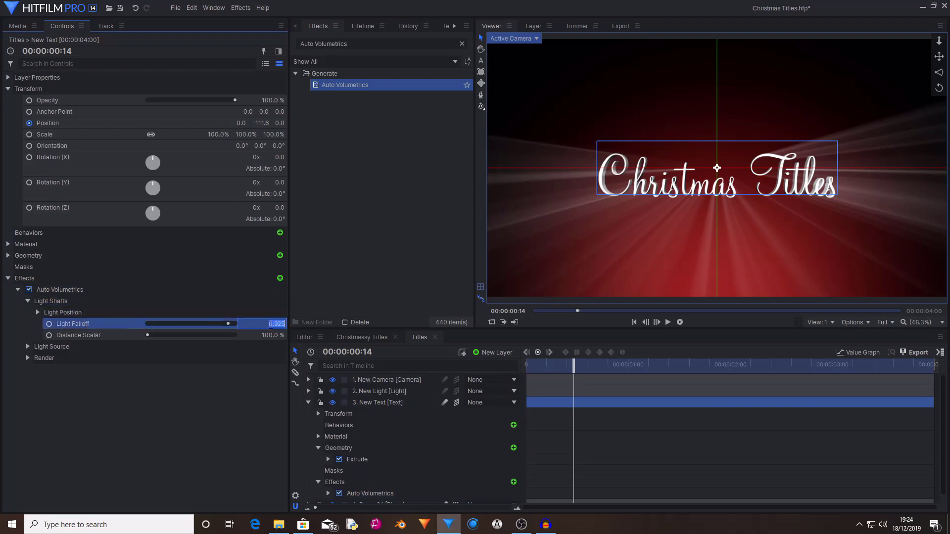
{"action": "type", "text": "0.5"}
{"action": "key", "text": "Return"}
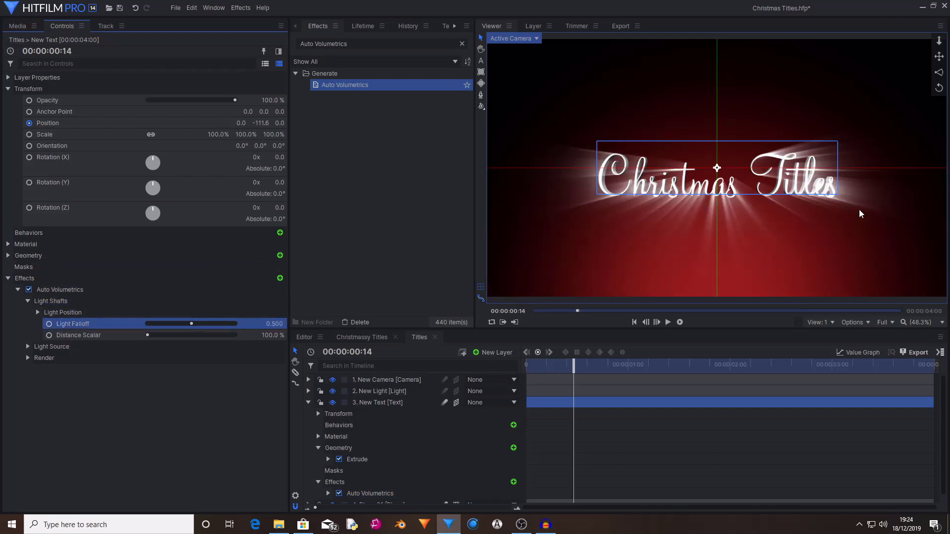
Step: Move the light source's XY Position left to X -424
{"action": "left_click", "coordinate": [40, 312]}
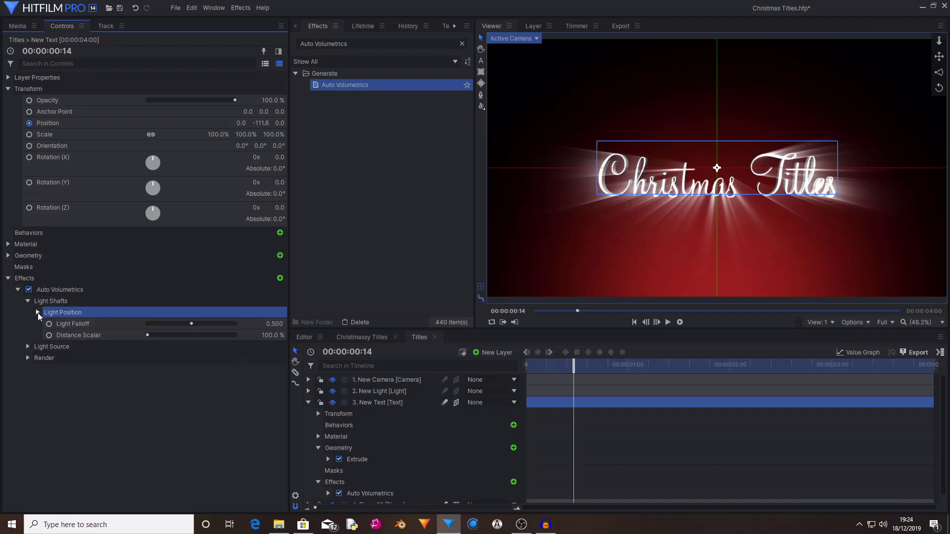
{"action": "left_click", "coordinate": [38, 313]}
{"action": "left_click", "coordinate": [92, 335]}
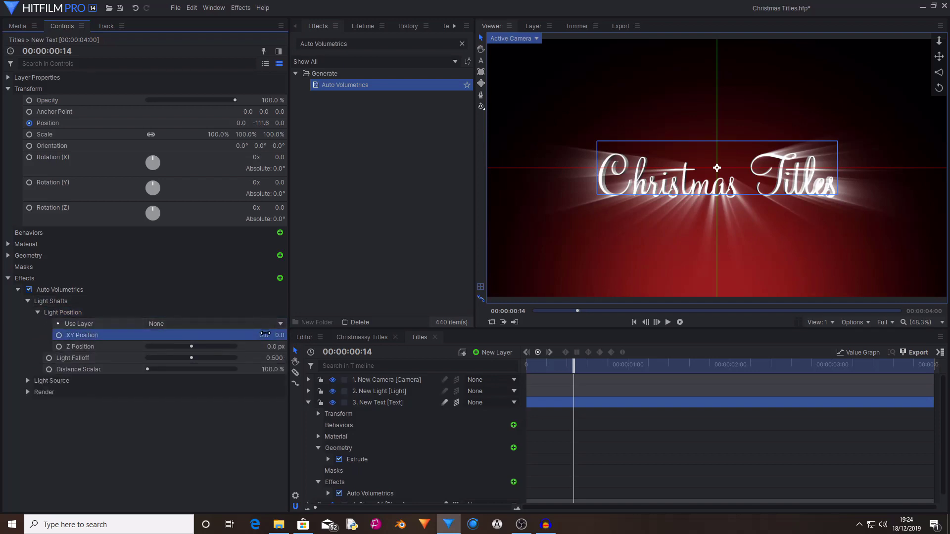
{"action": "left_click_drag", "start_coordinate": [266, 334], "coordinate": [56, 335]}
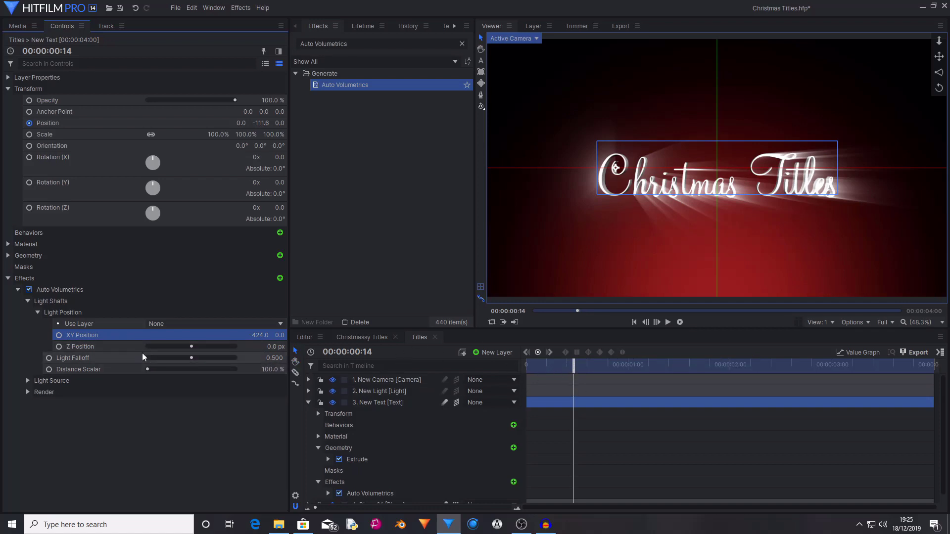
Step: Keyframe the light position and Light Falloff, dropping falloff to 0, then 0.5 at 01:05
{"action": "left_click", "coordinate": [59, 335]}
{"action": "left_click", "coordinate": [49, 359]}
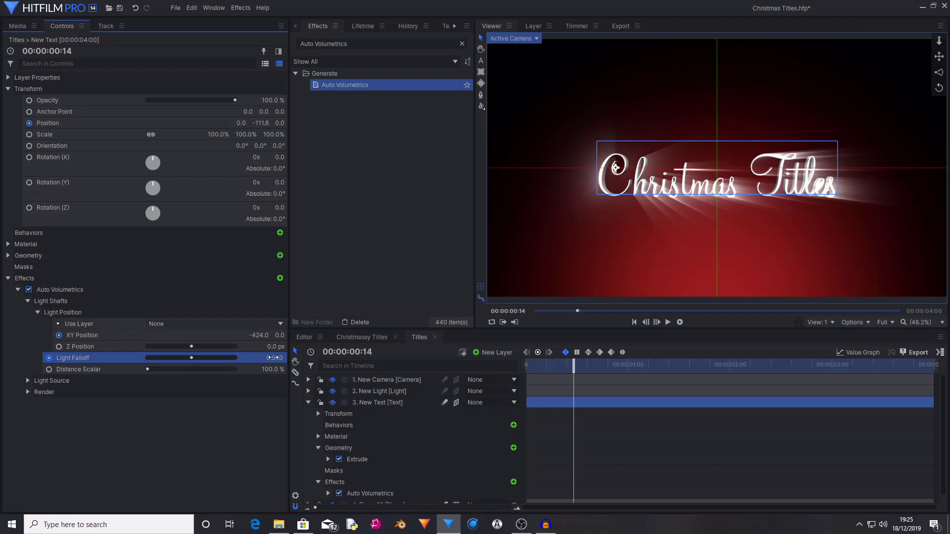
{"action": "left_click_drag", "start_coordinate": [273, 358], "coordinate": [218, 358]}
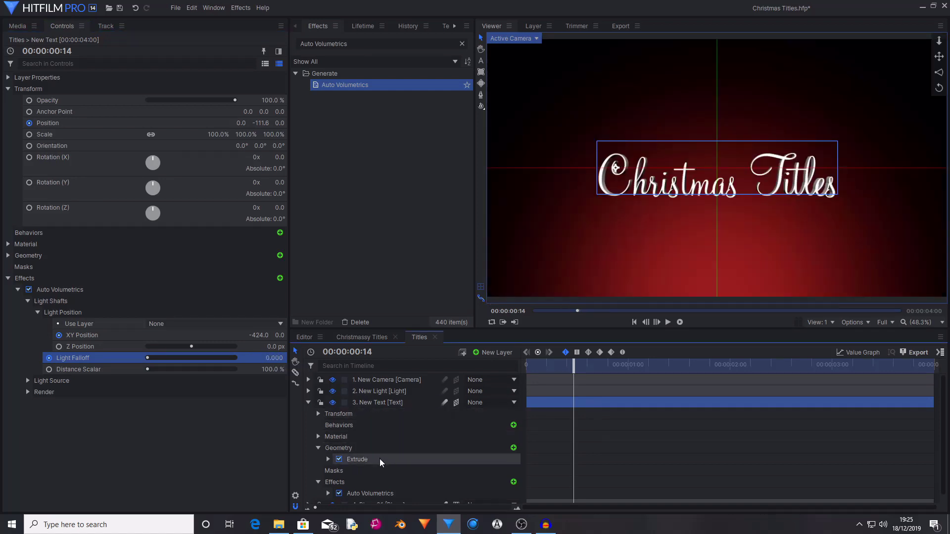
{"action": "key", "text": "space"}
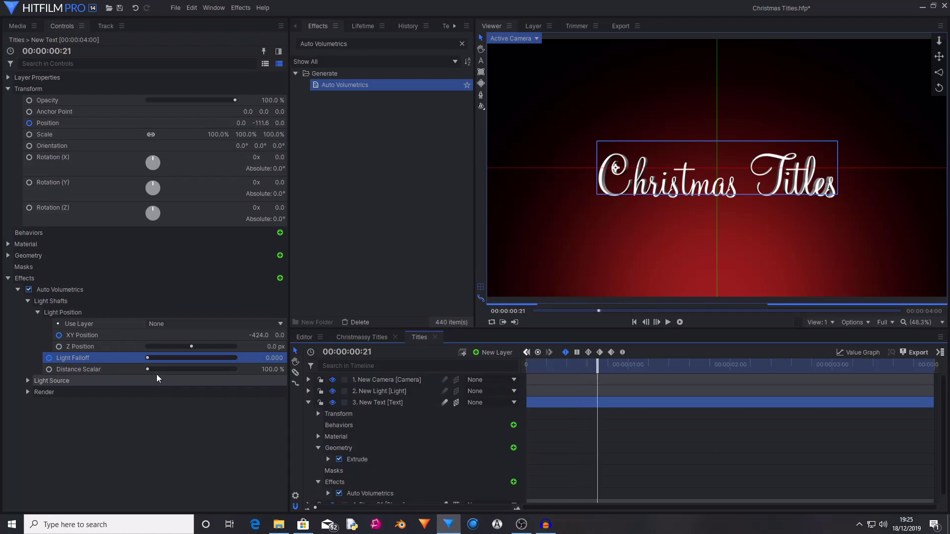
{"action": "left_click", "coordinate": [267, 355]}
{"action": "type", "text": "0.5"}
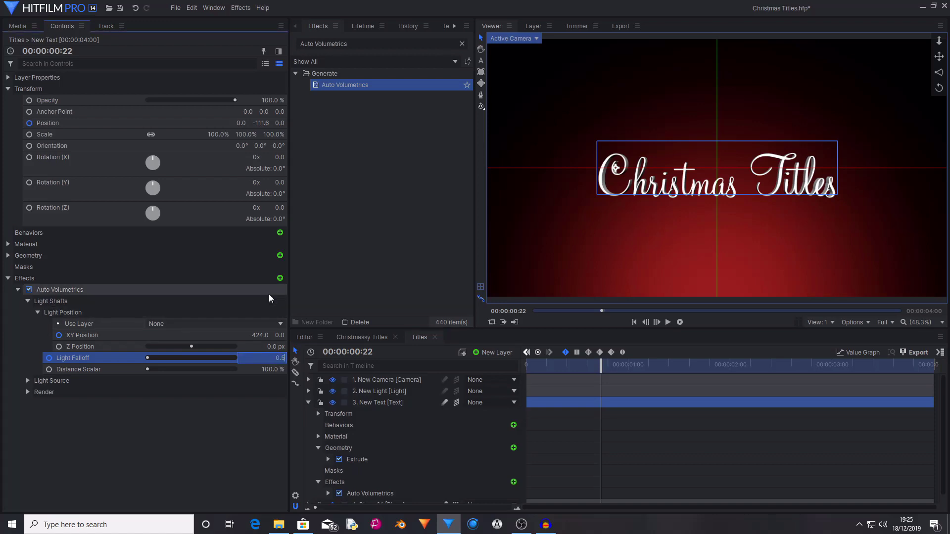
{"action": "key", "text": "Return"}
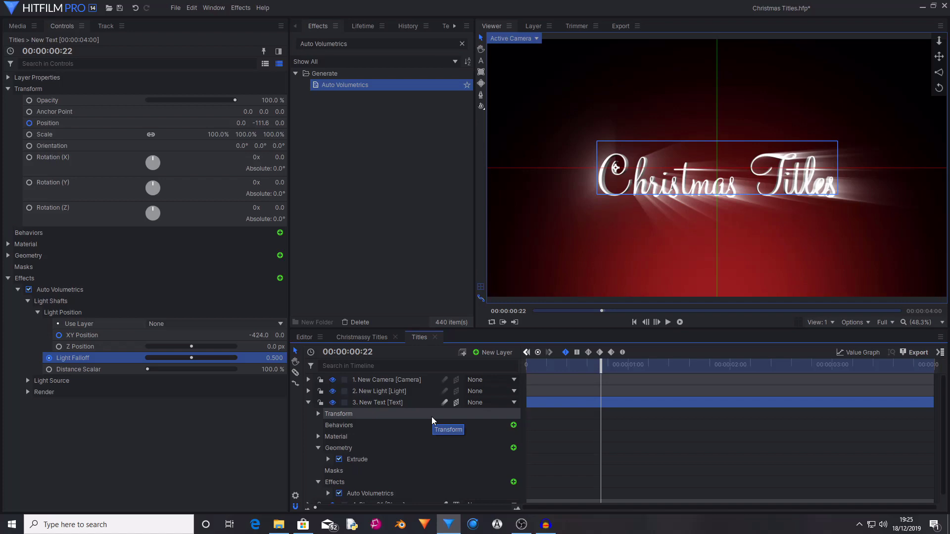
Step: Lower the later falloff keyframe, re-enter 0.5 at 01:05, and step through to preview
{"action": "key", "text": "space"}
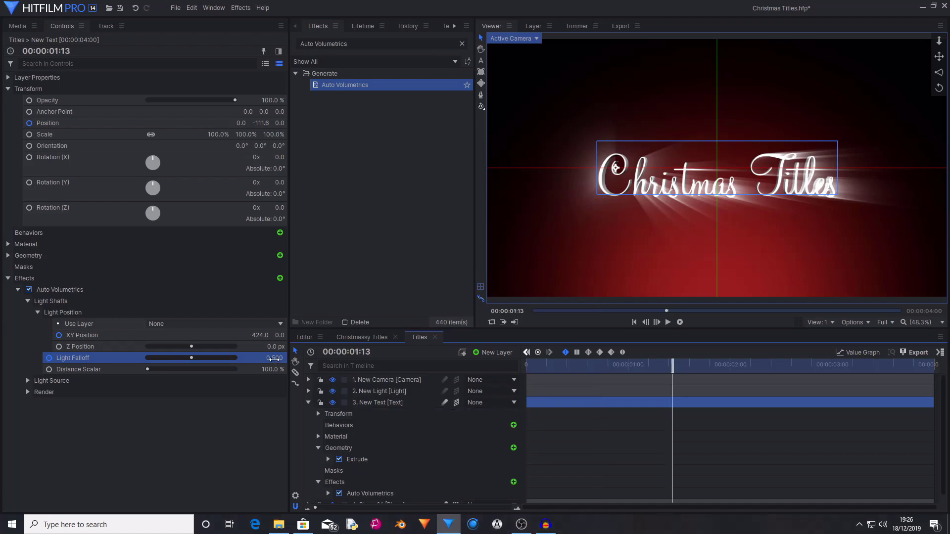
{"action": "left_click_drag", "start_coordinate": [275, 359], "coordinate": [269, 359]}
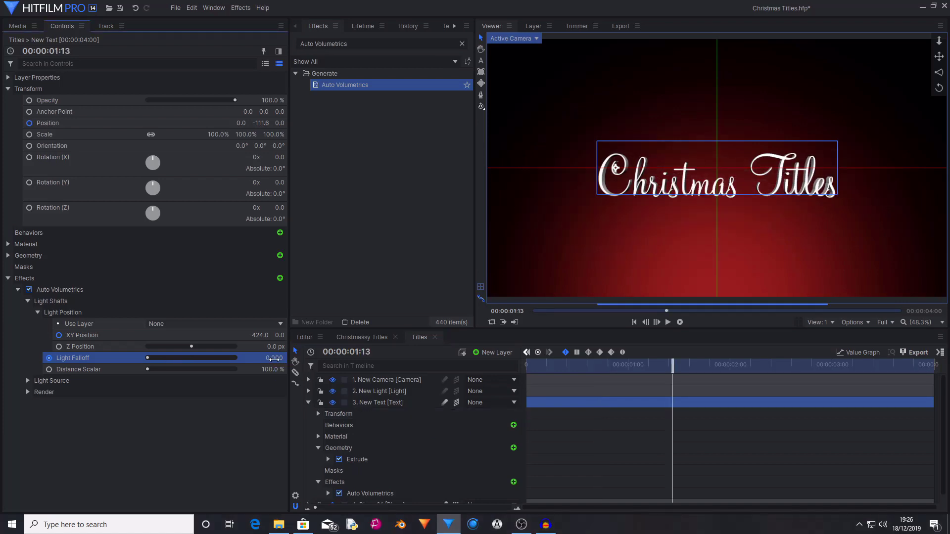
{"action": "scroll", "coordinate": [377, 438], "scroll_direction": "down", "scroll_amount": 3}
{"action": "key", "text": "Left"}
{"action": "key", "text": "Left"}
{"action": "key", "text": "Left"}
{"action": "key", "text": "Left"}
{"action": "key", "text": "Left"}
{"action": "key", "text": "Left"}
{"action": "key", "text": "Left"}
{"action": "key", "text": "Left"}
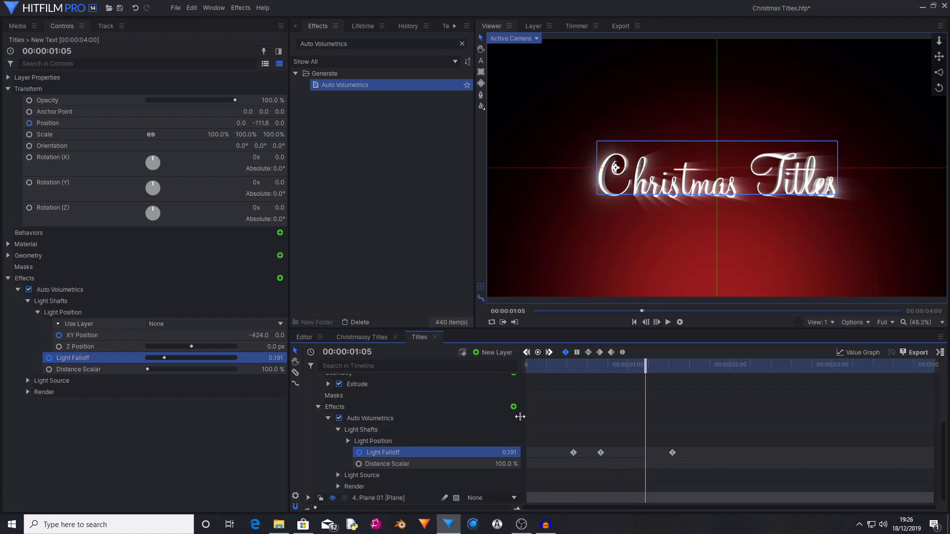
{"action": "left_click", "coordinate": [276, 357]}
{"action": "type", "text": "0.5"}
{"action": "key", "text": "Return"}
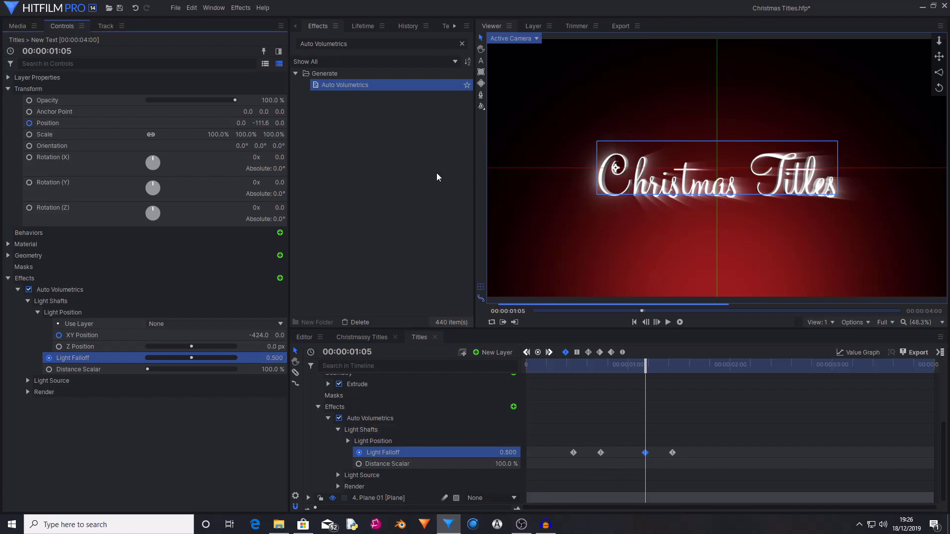
{"action": "key", "text": "Left"}
{"action": "key", "text": "Left"}
{"action": "key", "text": "Left"}
{"action": "key", "text": "Right"}
{"action": "key", "text": "Right"}
{"action": "key", "text": "Right"}
{"action": "key", "text": "Right"}
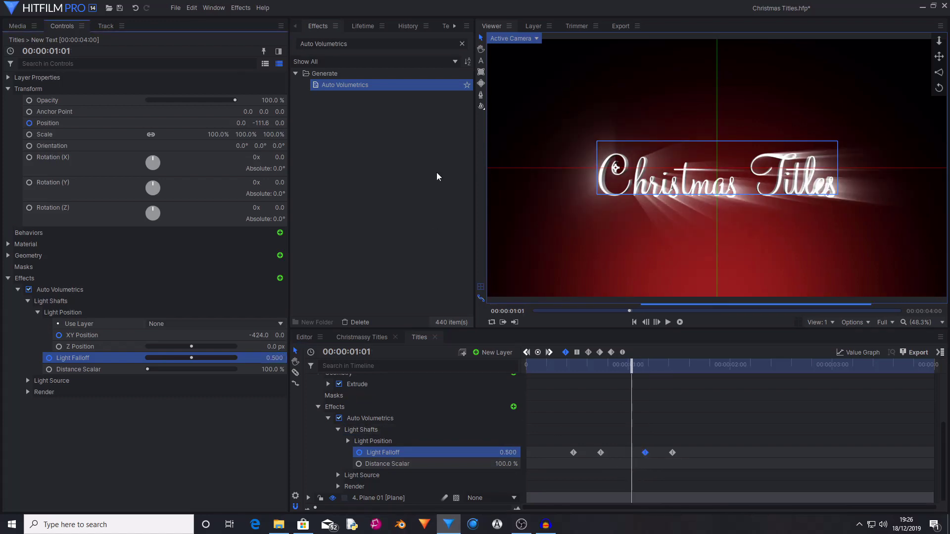
{"action": "key", "text": "Right"}
{"action": "key", "text": "Right"}
{"action": "key", "text": "Right"}
{"action": "key", "text": "Right"}
{"action": "key", "text": "Right"}
{"action": "key", "text": "Right"}
{"action": "key", "text": "Right"}
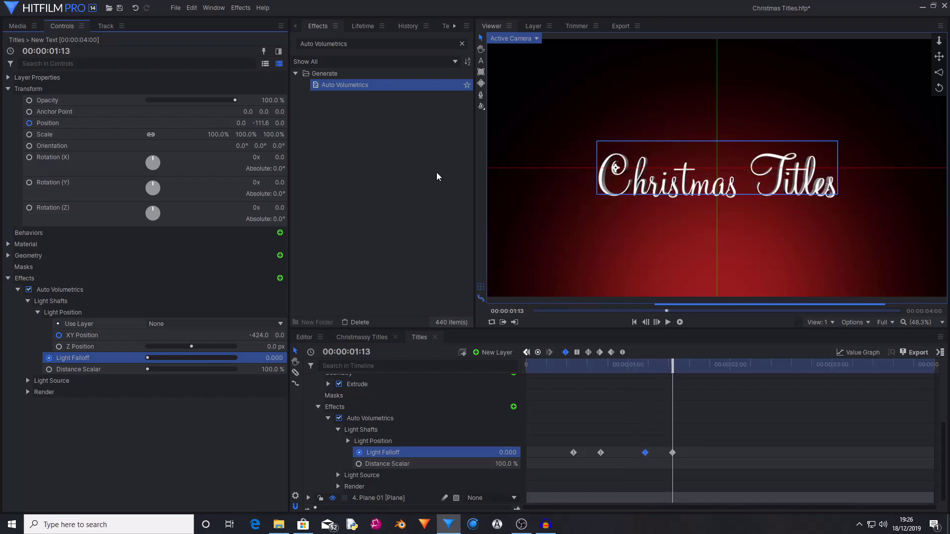
{"action": "key", "text": "Left"}
{"action": "key", "text": "Left"}
{"action": "key", "text": "Left"}
{"action": "key", "text": "Left"}
{"action": "key", "text": "Left"}
{"action": "key", "text": "Left"}
{"action": "key", "text": "Left"}
{"action": "key", "text": "Left"}
{"action": "key", "text": "Left"}
{"action": "key", "text": "Left"}
{"action": "key", "text": "Left"}
{"action": "key", "text": "Left"}
{"action": "key", "text": "Left"}
{"action": "key", "text": "Left"}
{"action": "key", "text": "Left"}
{"action": "key", "text": "Left"}
{"action": "key", "text": "Left"}
{"action": "key", "text": "Left"}
{"action": "key", "text": "Left"}
{"action": "key", "text": "Left"}
{"action": "key", "text": "Left"}
{"action": "key", "text": "Left"}
{"action": "key", "text": "Left"}
{"action": "key", "text": "Left"}
{"action": "key", "text": "Left"}
{"action": "key", "text": "Left"}
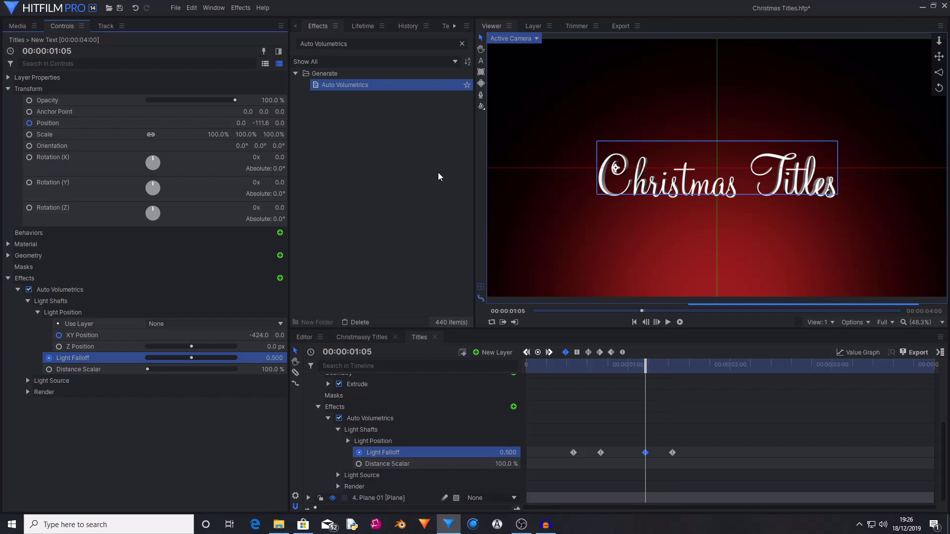
Step: Move the light's starting XY Position keyframe (-424) to 00:00:00:18
{"action": "left_click", "coordinate": [347, 440]}
{"action": "left_click", "coordinate": [405, 466]}
{"action": "left_click_drag", "start_coordinate": [574, 465], "coordinate": [584, 464]}
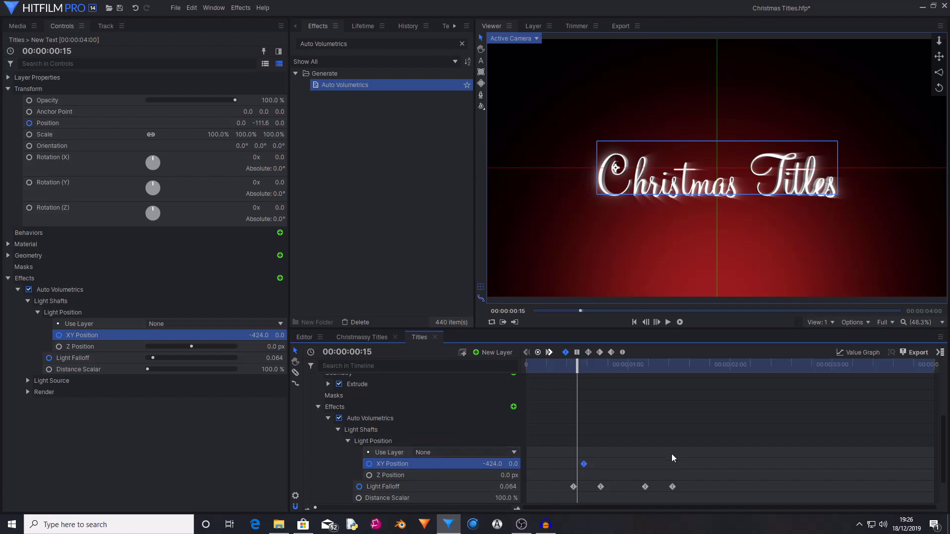
{"action": "key", "text": "Right"}
{"action": "key", "text": "Right"}
{"action": "key", "text": "Right"}
{"action": "key", "text": "Right"}
{"action": "key", "text": "Right"}
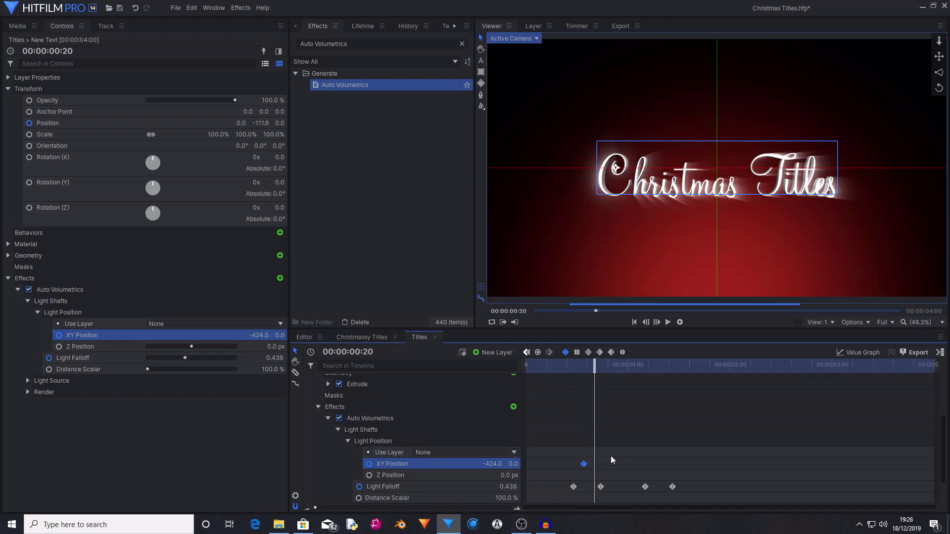
{"action": "key", "text": "Left"}
{"action": "key", "text": "Left"}
{"action": "key", "text": "Left"}
{"action": "key", "text": "Left"}
{"action": "key", "text": "Left"}
{"action": "key", "text": "Left"}
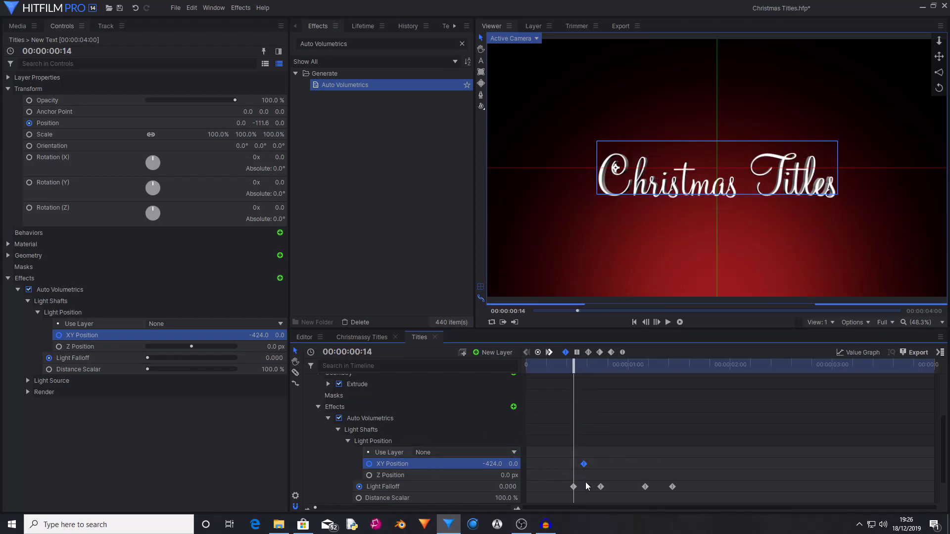
{"action": "mouse_move", "coordinate": [584, 464]}
{"action": "left_mouse_down"}
{"action": "mouse_move", "coordinate": [569, 463]}
{"action": "mouse_move", "coordinate": [587, 464]}
{"action": "left_mouse_up"}
Step: At 00:00:01:09, move the light source so XY Position reaches 476, 0
{"action": "key", "text": "Right"}
{"action": "key", "text": "Right"}
{"action": "key", "text": "Right"}
{"action": "key", "text": "Right"}
{"action": "key", "text": "Right"}
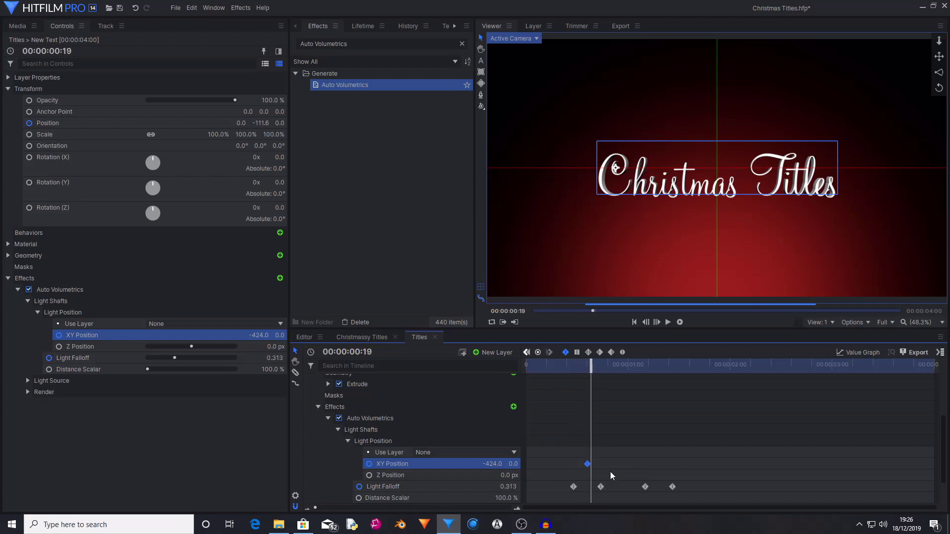
{"action": "key", "text": "Right"}
{"action": "key", "text": "Right"}
{"action": "key", "text": "Right"}
{"action": "key", "text": "Right"}
{"action": "key", "text": "Right"}
{"action": "key", "text": "Right"}
{"action": "key", "text": "Right"}
{"action": "key", "text": "Right"}
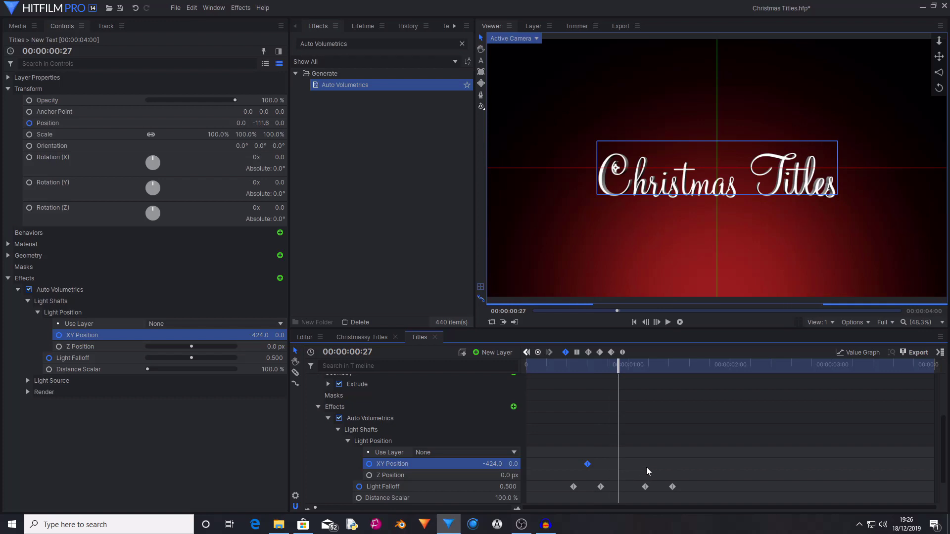
{"action": "key", "text": "Right"}
{"action": "key", "text": "Right"}
{"action": "key", "text": "Right"}
{"action": "key", "text": "Right"}
{"action": "key", "text": "Right"}
{"action": "key", "text": "Right"}
{"action": "key", "text": "Right"}
{"action": "key", "text": "Right"}
{"action": "key", "text": "Right"}
{"action": "key", "text": "Right"}
{"action": "key", "text": "Right"}
{"action": "key", "text": "Right"}
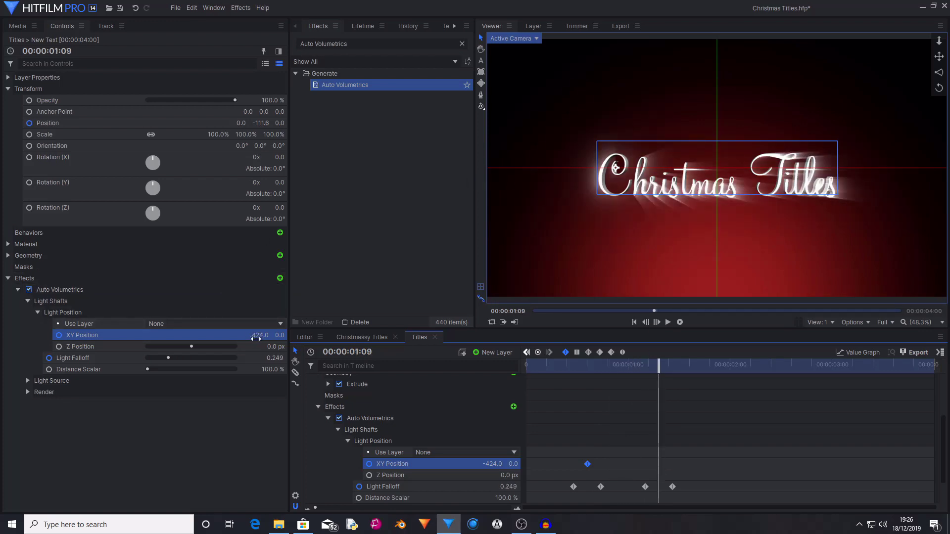
{"action": "left_click_drag", "start_coordinate": [256, 338], "coordinate": [265, 342]}
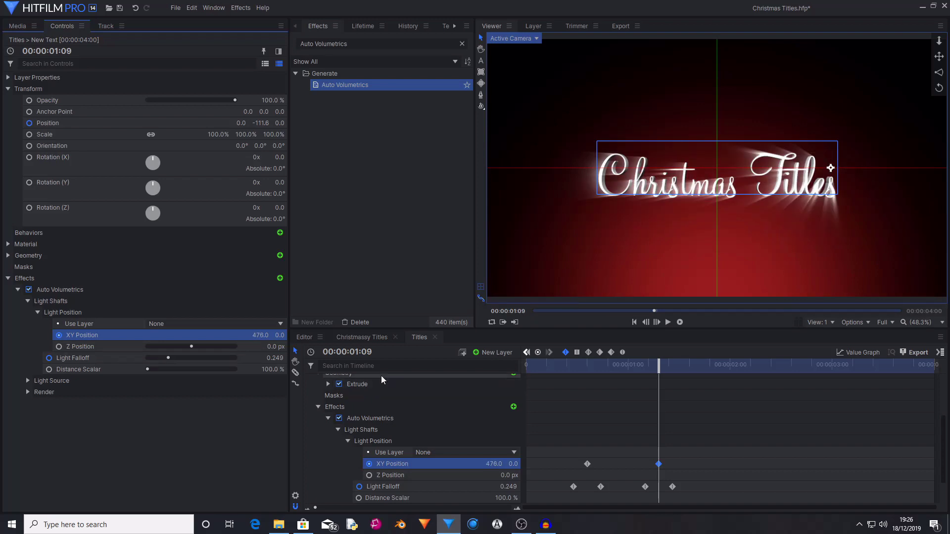
Step: Preview the light sweep, select all light position and falloff keyframes, and collapse the effect properties
{"action": "key", "text": "Right"}
{"action": "key", "text": "Right"}
{"action": "key", "text": "Right"}
{"action": "key", "text": "Right"}
{"action": "key", "text": "Right"}
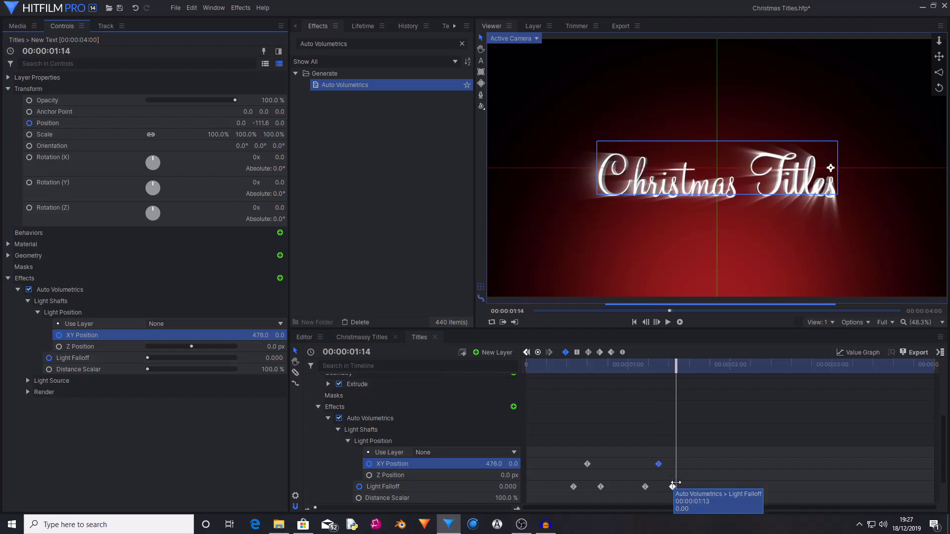
{"action": "key", "text": "Left"}
{"action": "key", "text": "Left"}
{"action": "key", "text": "Left"}
{"action": "key", "text": "Left"}
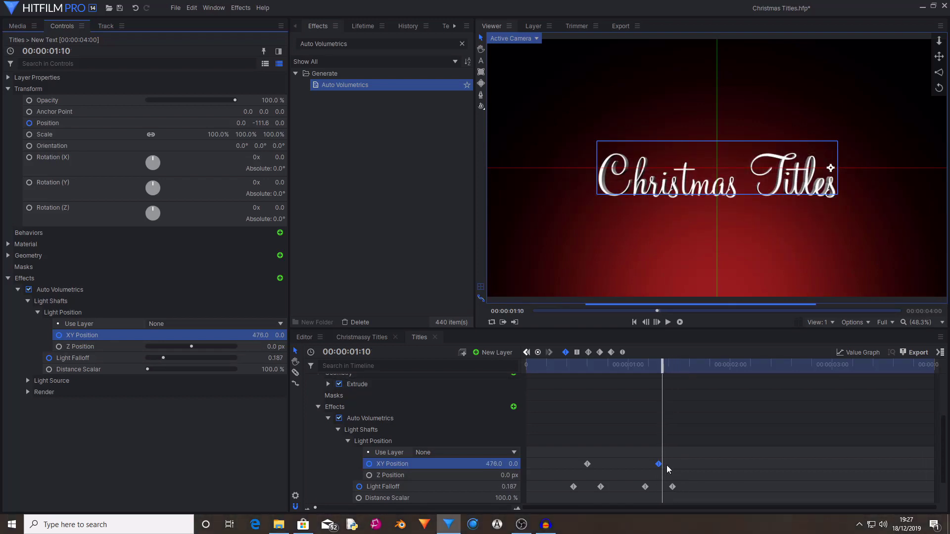
{"action": "key", "text": "Left"}
{"action": "key", "text": "Left"}
{"action": "key", "text": "Left"}
{"action": "key", "text": "Left"}
{"action": "key", "text": "Left"}
{"action": "key", "text": "Left"}
{"action": "key", "text": "Left"}
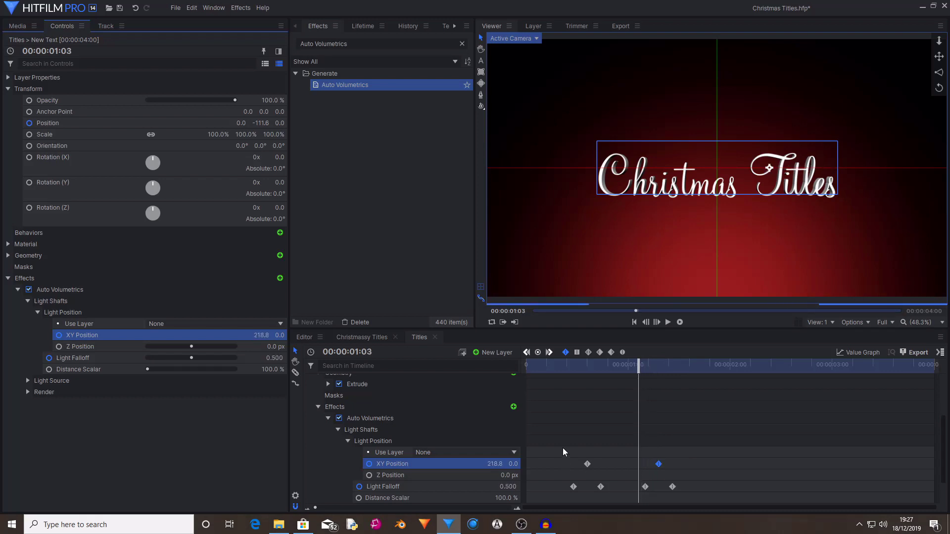
{"action": "left_click_drag", "start_coordinate": [563, 451], "coordinate": [715, 497]}
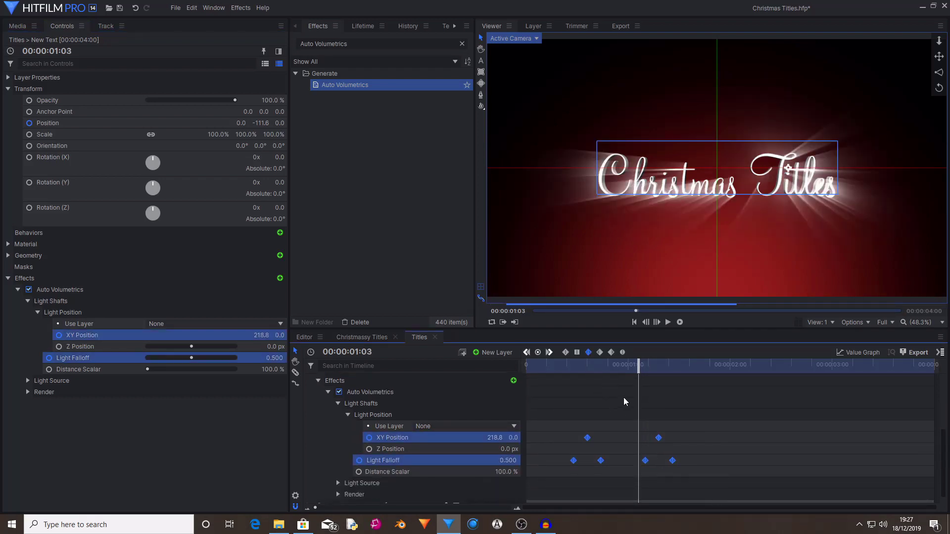
{"action": "left_click", "coordinate": [322, 415]}
{"action": "left_click", "coordinate": [306, 400]}
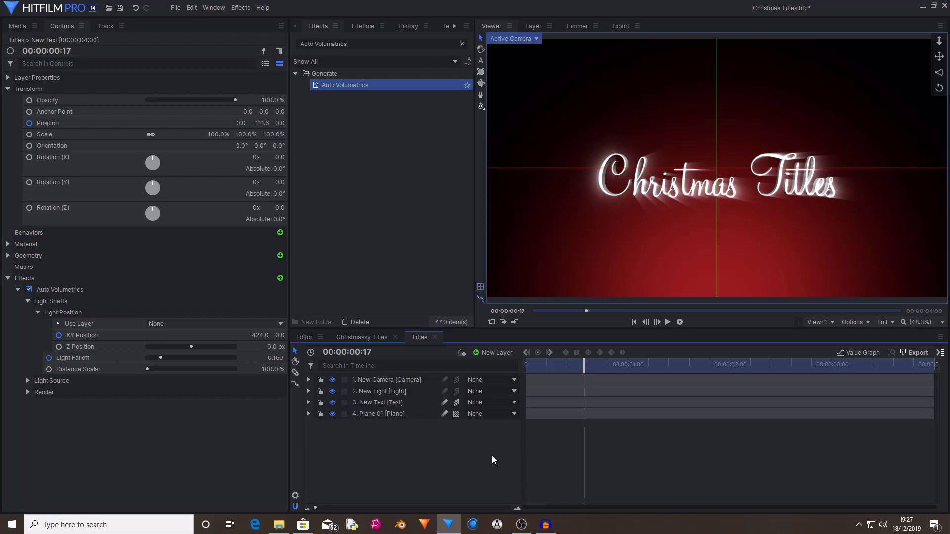
{"action": "key", "text": "space"}
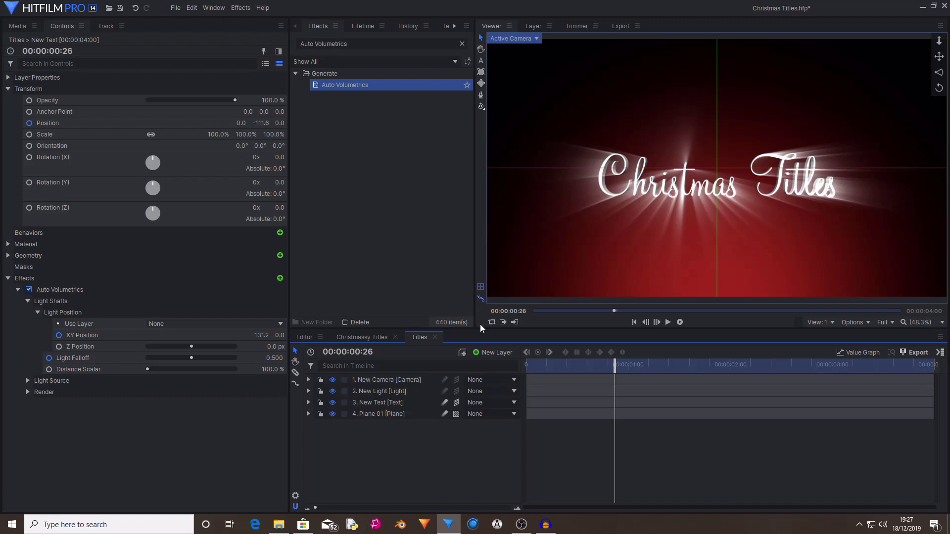
{"action": "left_click", "coordinate": [491, 354]}
Step: Add a new grade layer on top and apply Bleach Bypass to it
{"action": "left_click", "coordinate": [515, 388]}
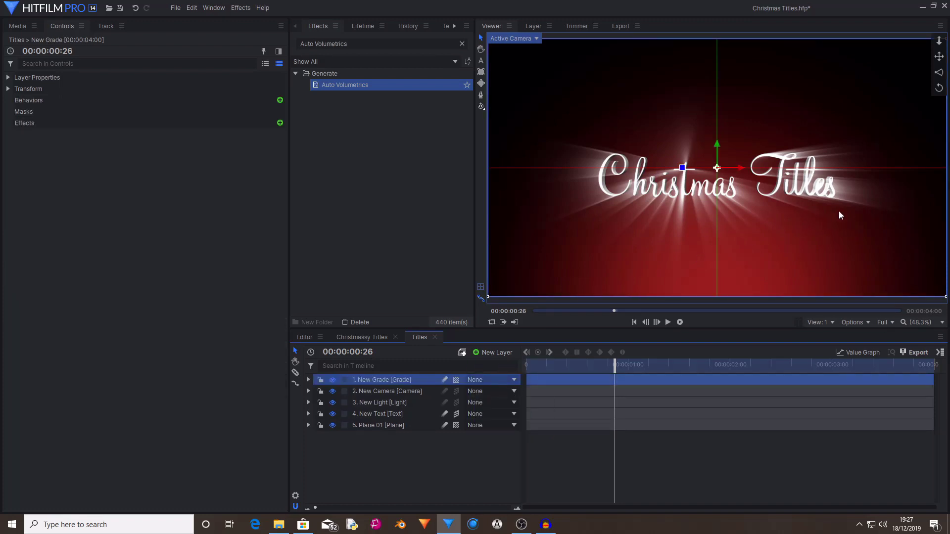
{"action": "left_click", "coordinate": [441, 43]}
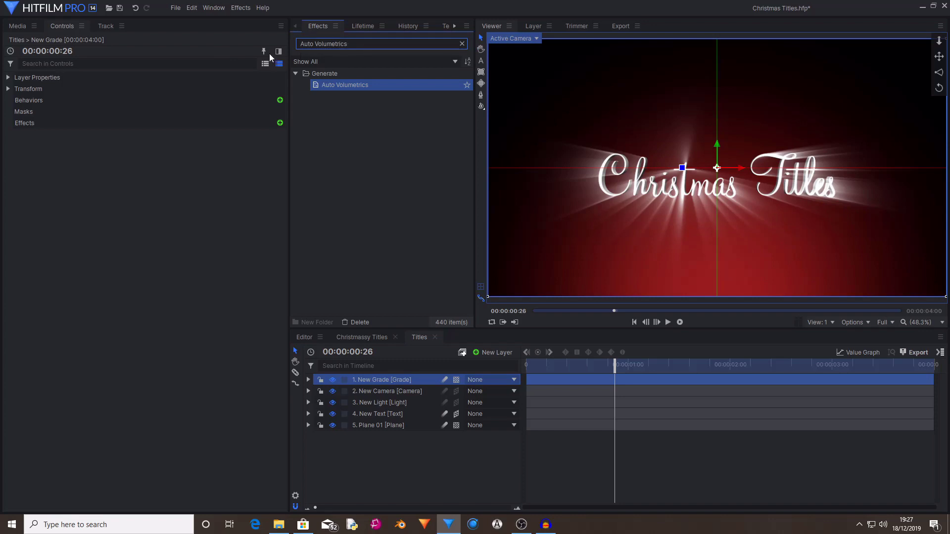
{"action": "key", "text": "ctrl+a"}
{"action": "key", "text": "BackSpace"}
{"action": "type", "text": "Bleach"}
{"action": "left_click_drag", "start_coordinate": [341, 84], "coordinate": [29, 136]}
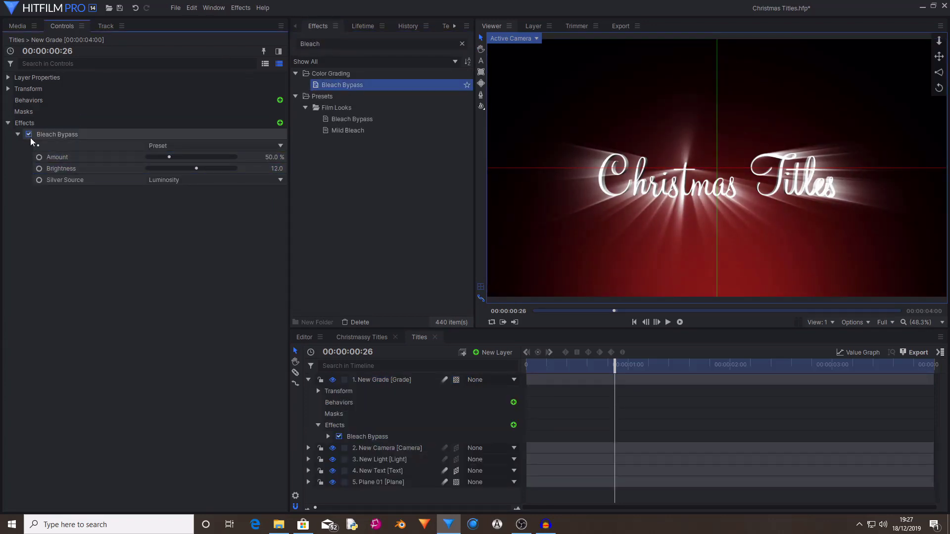
Step: Apply a Letterbox effect to the grade layer
{"action": "key", "text": "ctrl+a"}
{"action": "type", "text": "Le"}
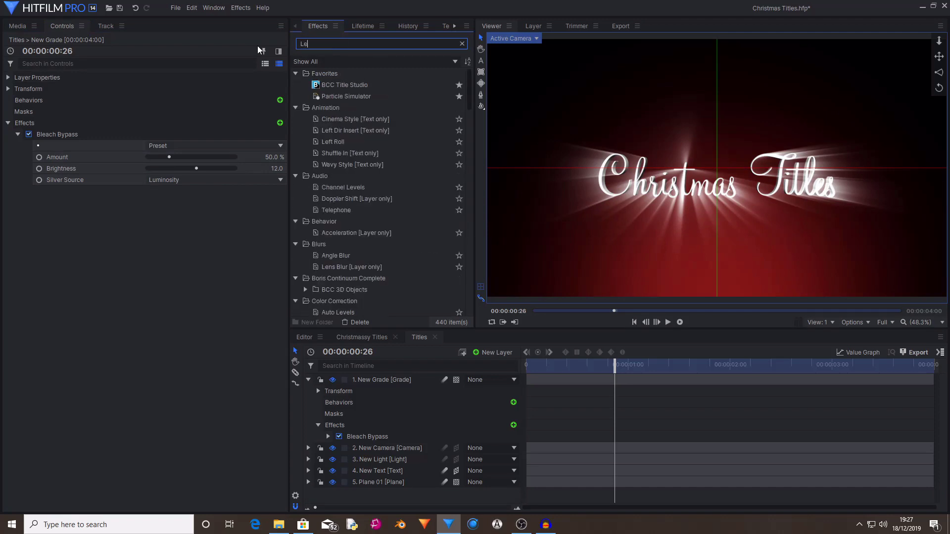
{"action": "type", "text": "tter"}
{"action": "left_click_drag", "start_coordinate": [335, 84], "coordinate": [30, 191]}
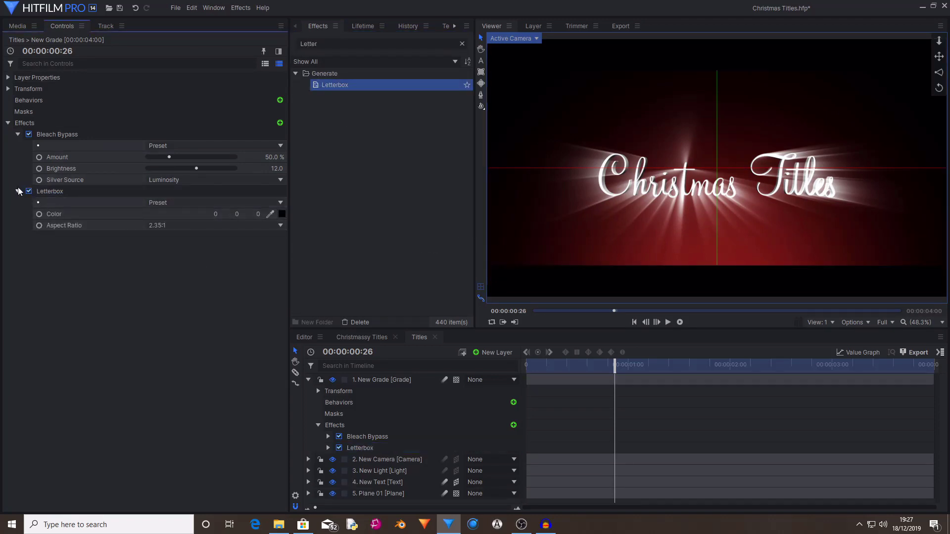
{"action": "left_click", "coordinate": [18, 191]}
Step: Add Brightness & Contrast with Contrast 14 and preview the grade at 01:02
{"action": "key", "text": "ctrl+a"}
{"action": "type", "text": "brightness"}
{"action": "left_click_drag", "start_coordinate": [351, 84], "coordinate": [188, 188]}
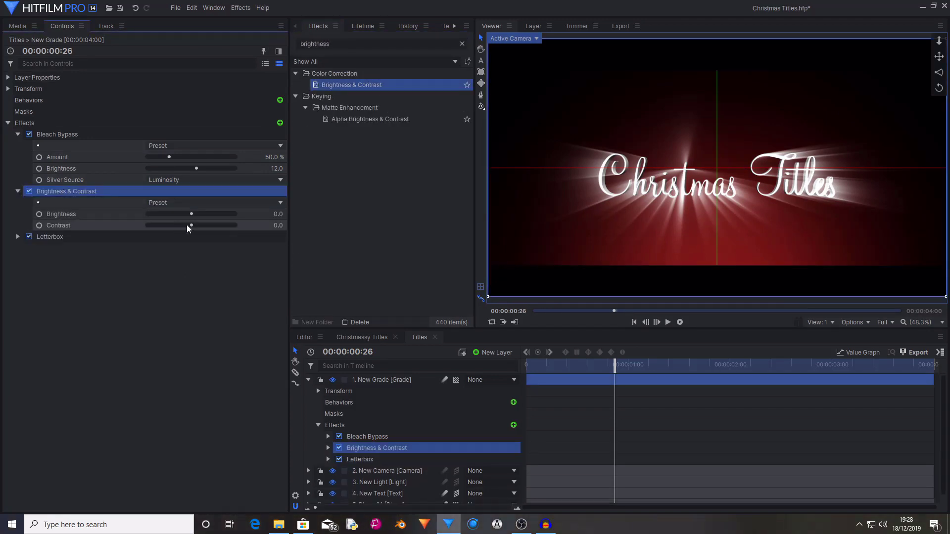
{"action": "left_click_drag", "start_coordinate": [191, 226], "coordinate": [197, 225]}
{"action": "left_click", "coordinate": [308, 379]}
{"action": "left_click_drag", "start_coordinate": [615, 366], "coordinate": [631, 371]}
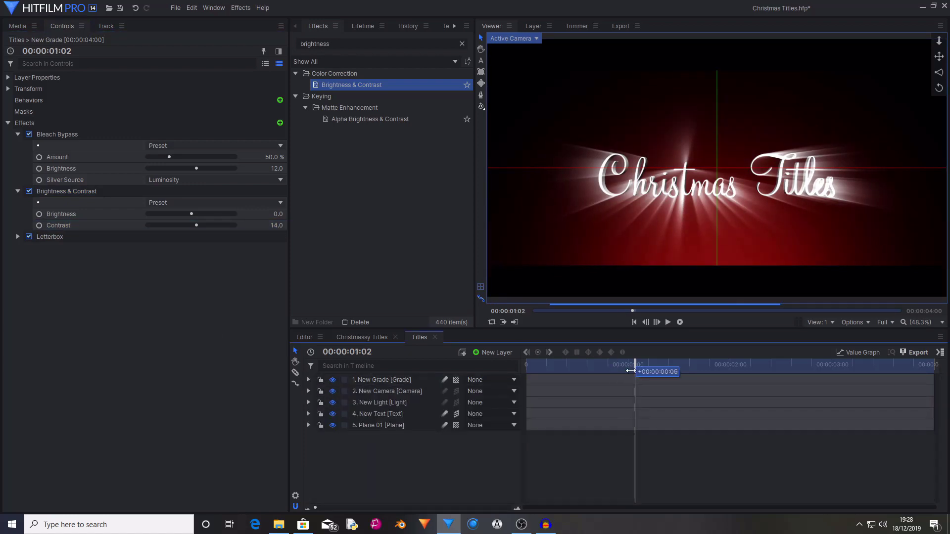